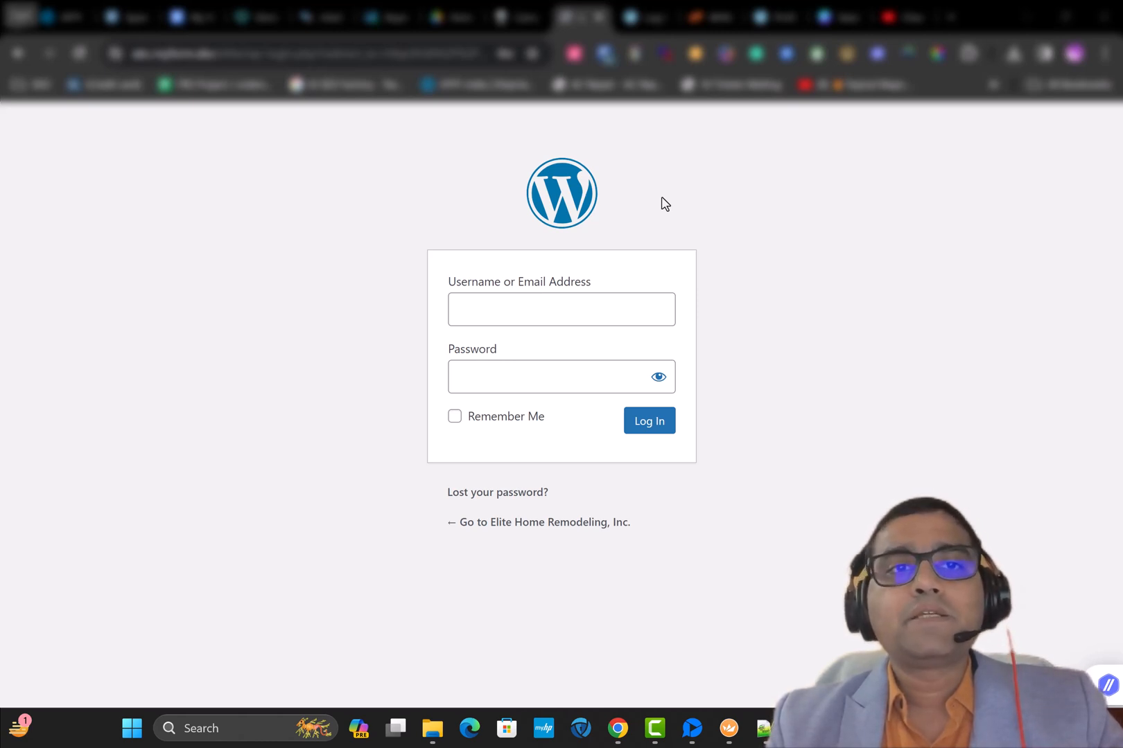
pyautogui.moveTo(140, 110); pyautogui.dragTo(92, 698)
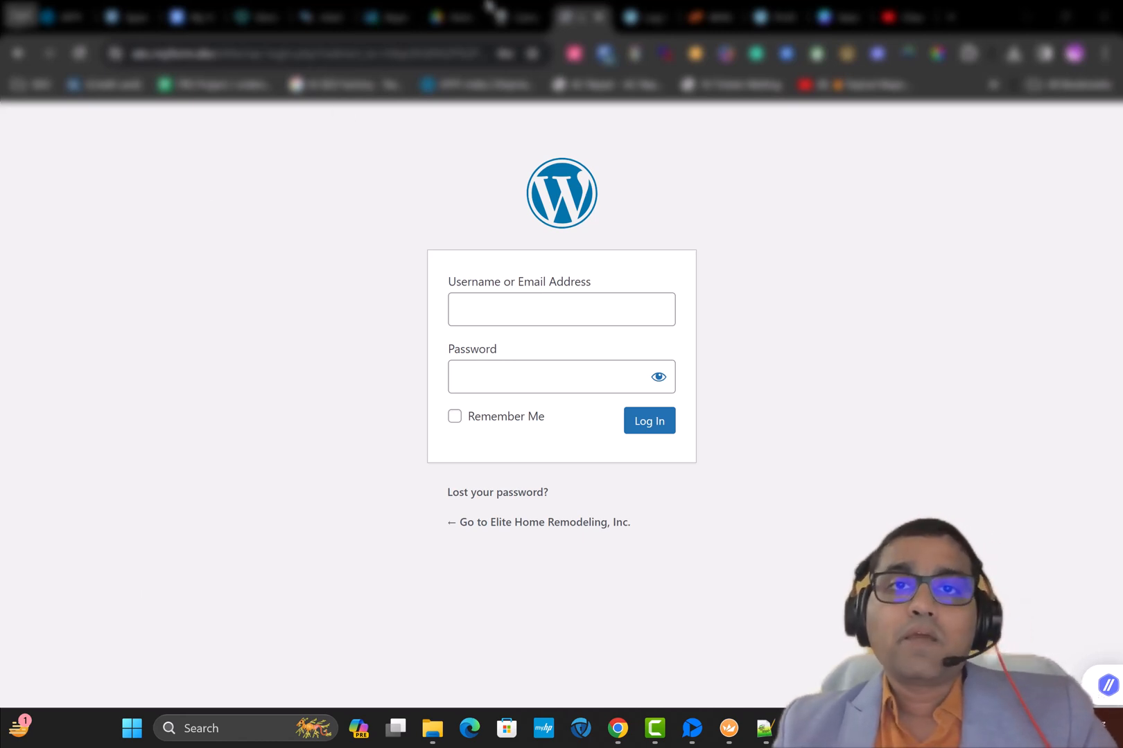
# Step: Log in to the source WordPress site under abc.myform.dev by filling the username and password from the saved login
pyautogui.click(634, 16)
pyautogui.click(584, 16)
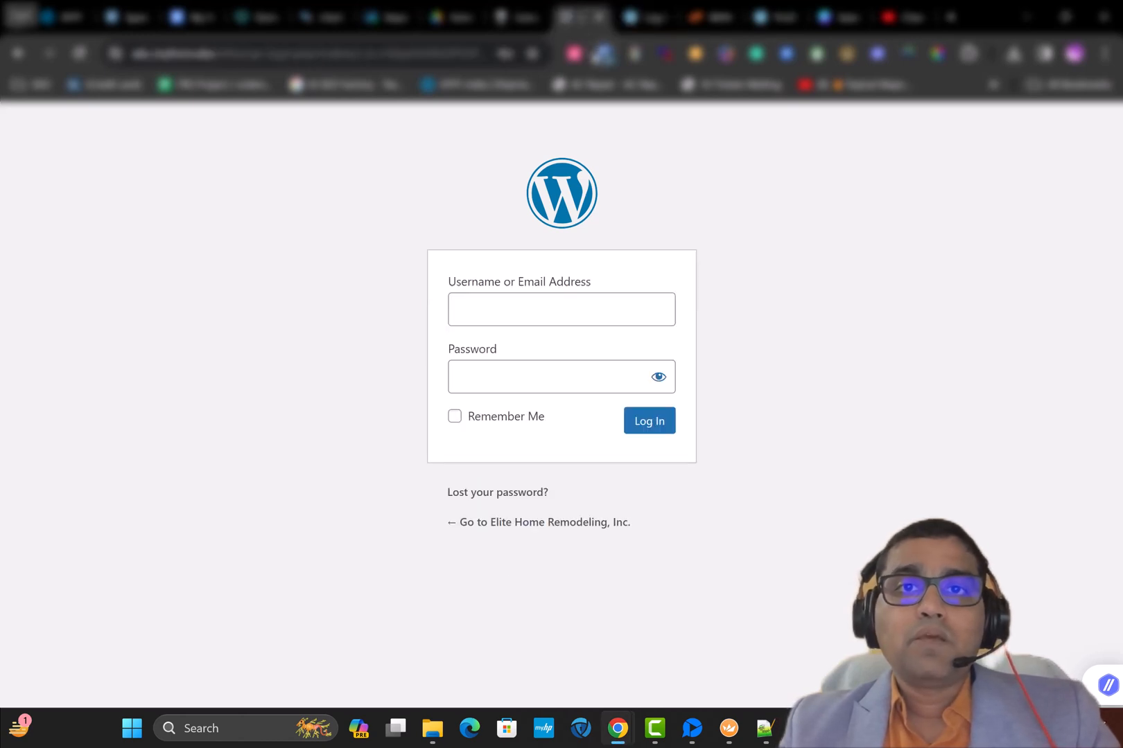
pyautogui.click(603, 54)
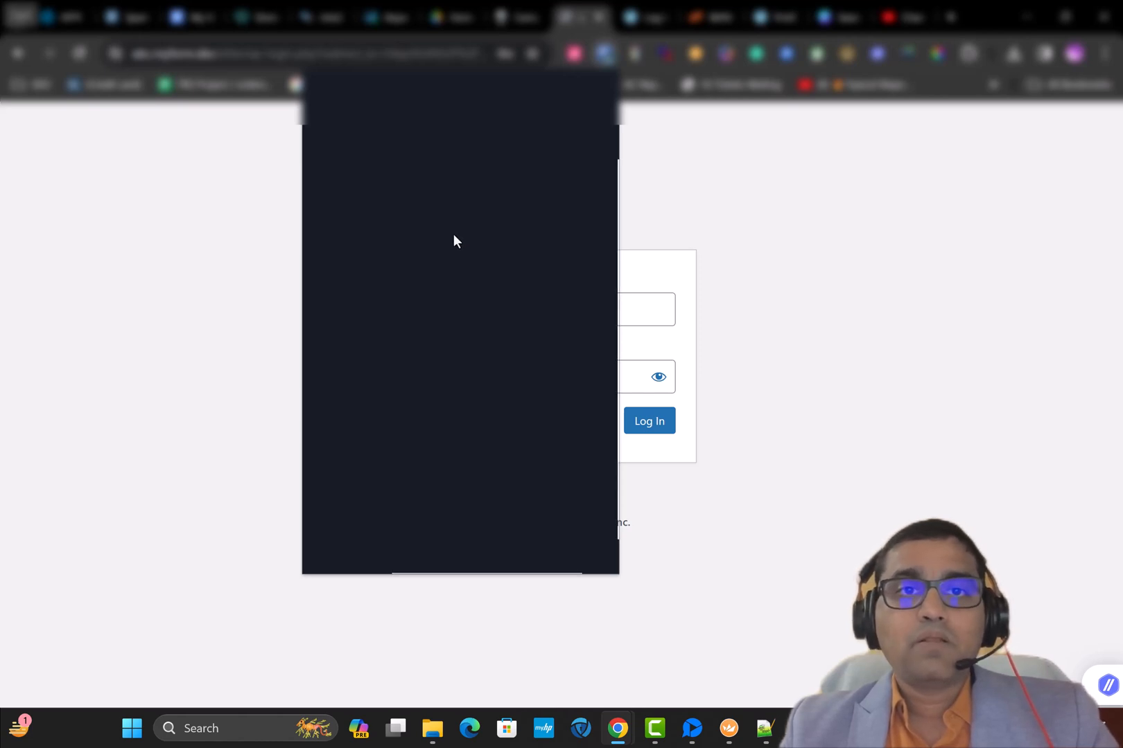
pyautogui.click(405, 214)
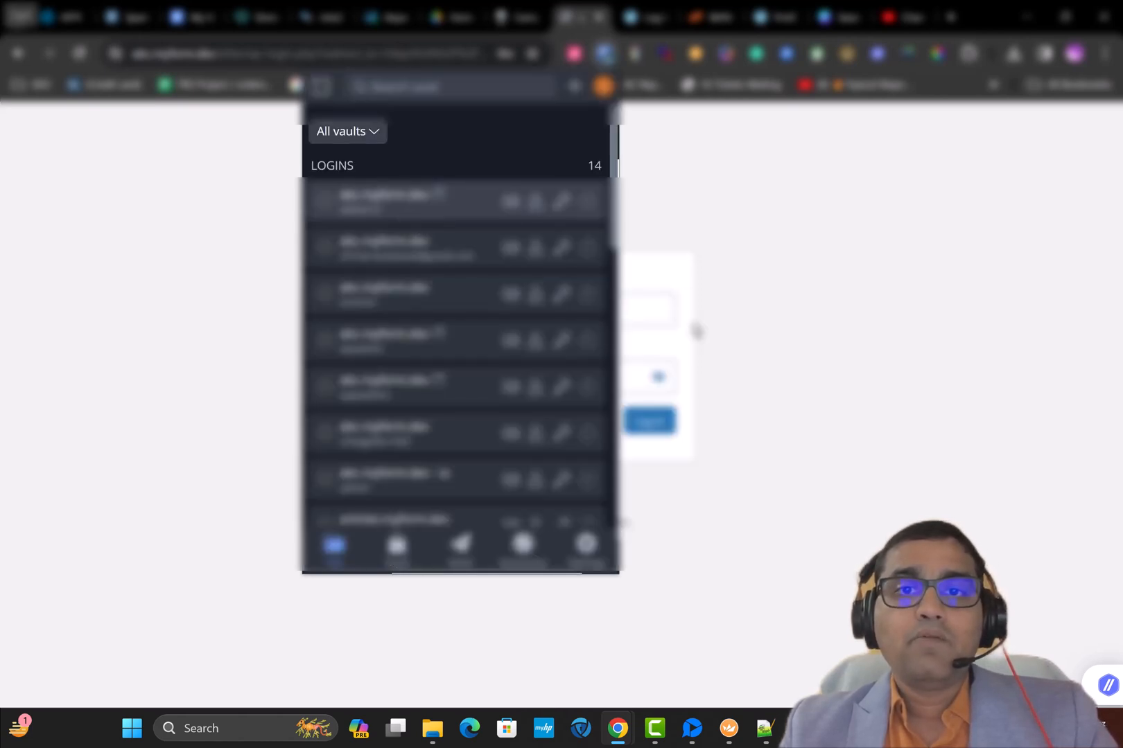
pyautogui.click(661, 436)
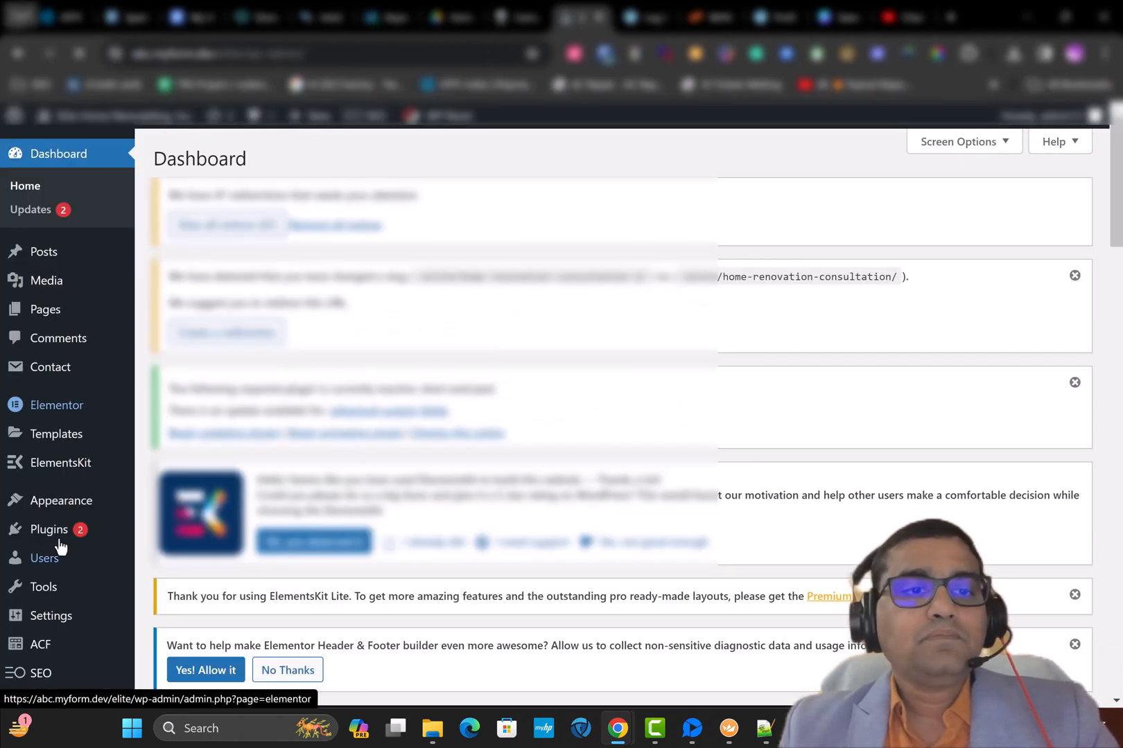
# Step: Search the WordPress plugin directory for "WPVivid backup" on the source site
pyautogui.moveTo(64, 544)
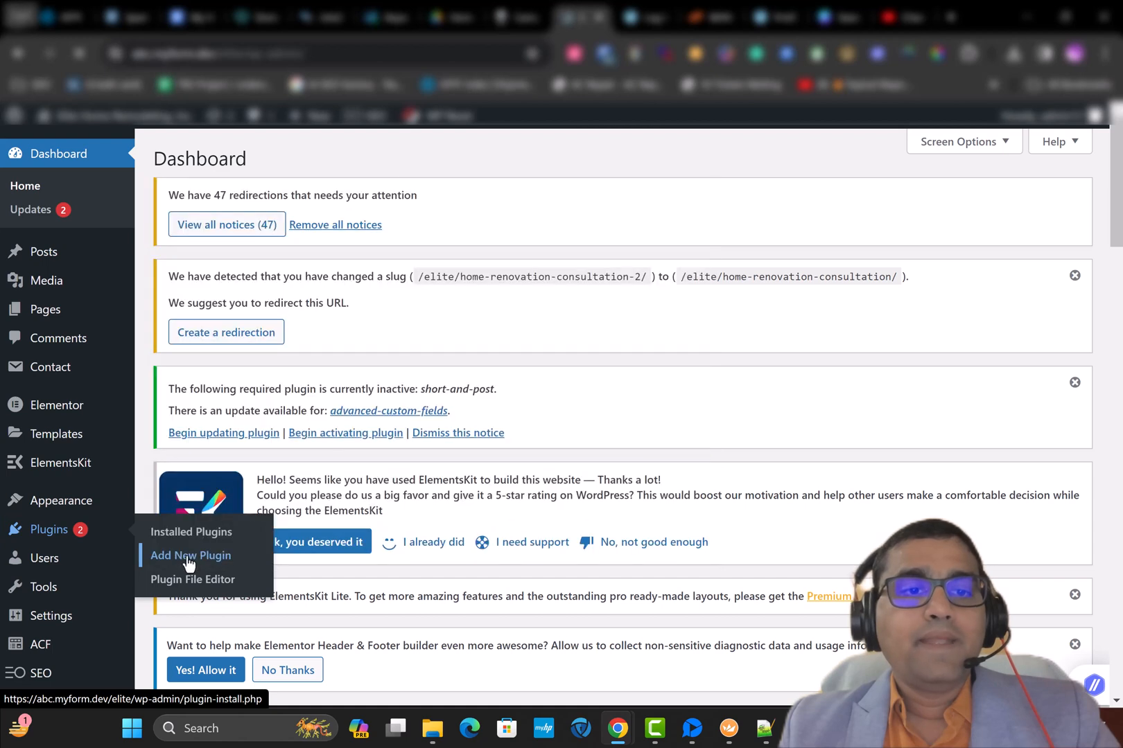
pyautogui.click(188, 561)
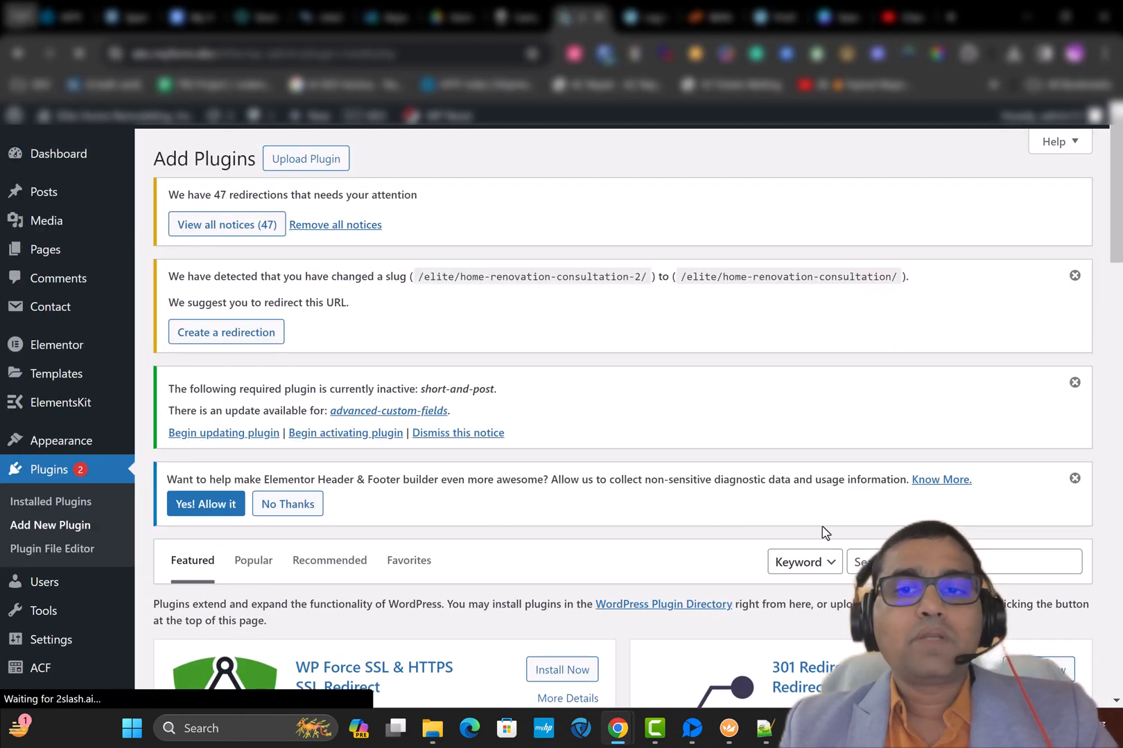
pyautogui.click(929, 562)
pyautogui.write('WP')
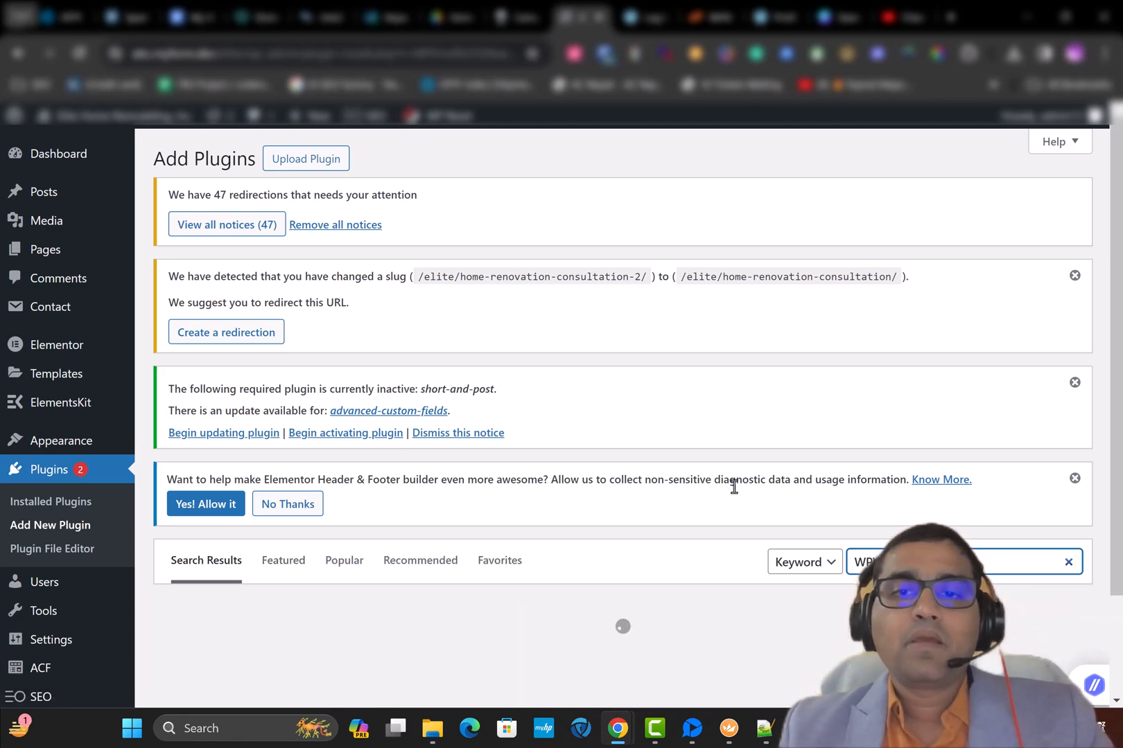
# Step: Install and activate the "Migration, Backup, Staging – WPvivid" plugin on the source site
pyautogui.scroll(-5, 732, 493)
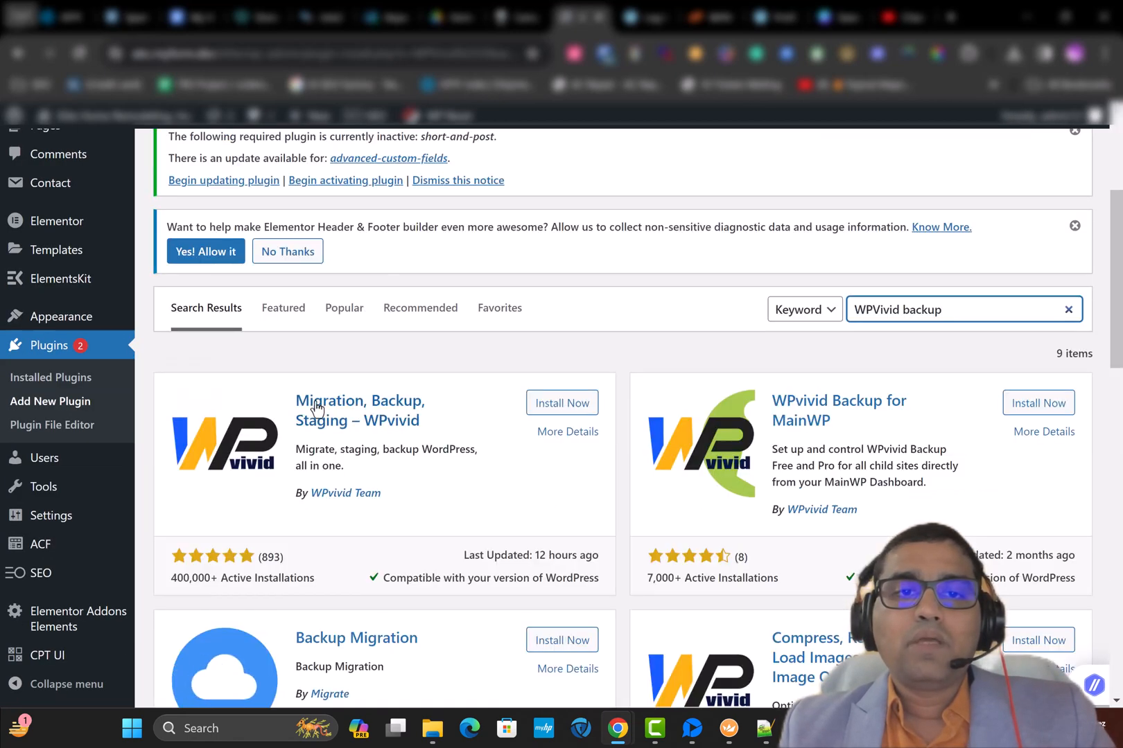
pyautogui.click(561, 402)
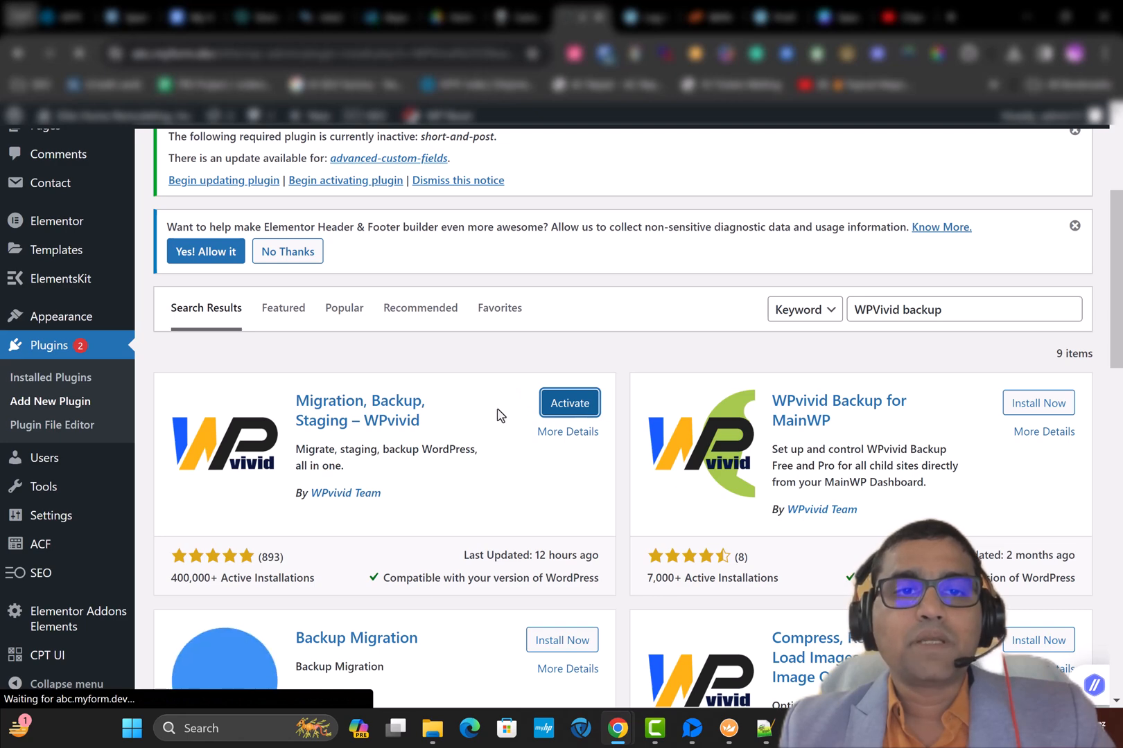
pyautogui.click(566, 407)
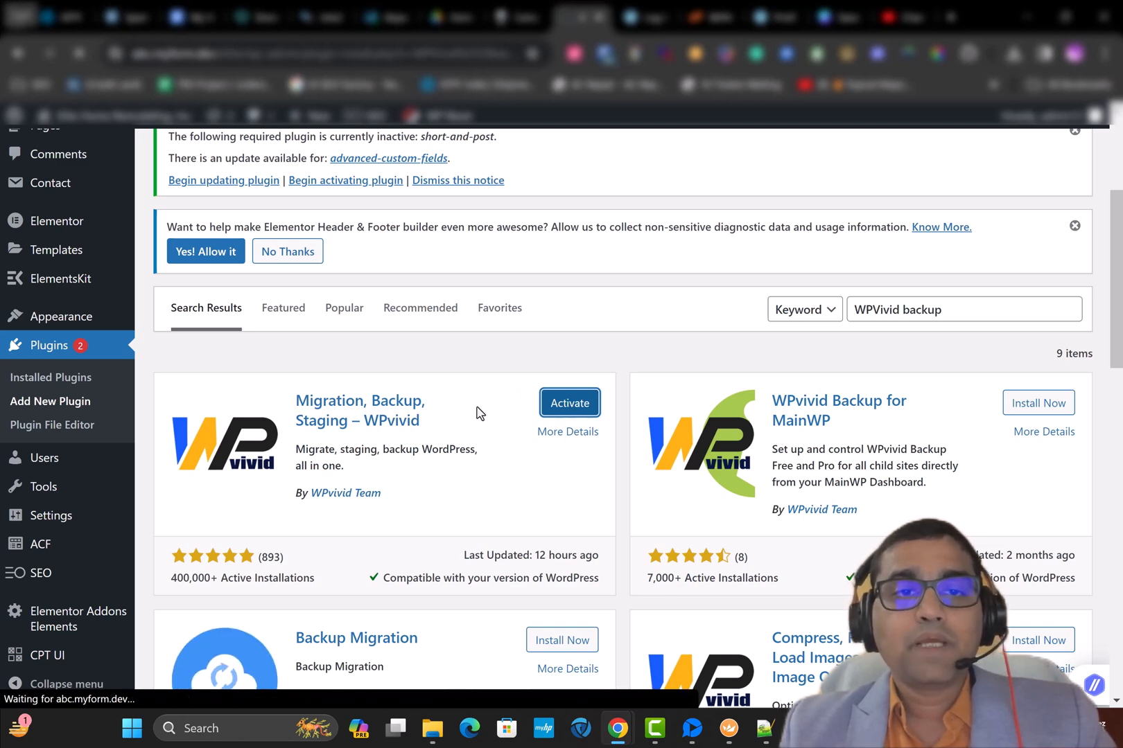
# Step: Run a manual WPvivid backup of Database + Files (WordPress Files), saved to local storage
pyautogui.scroll(-3, 75, 454)
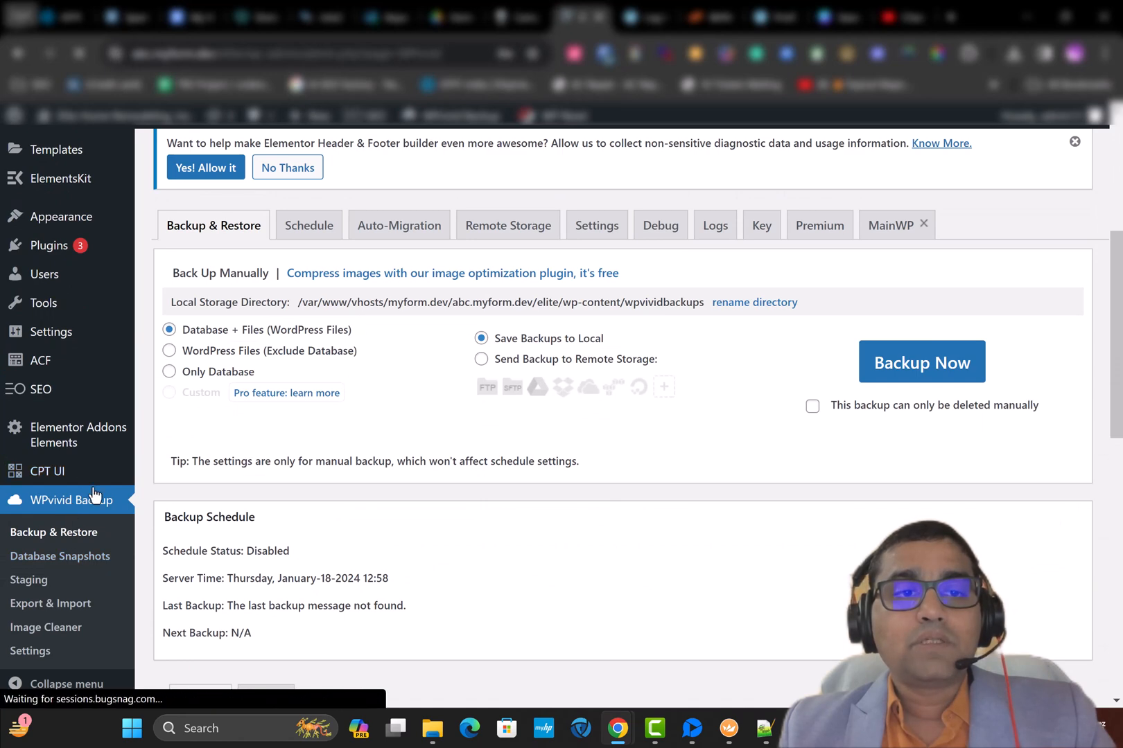
pyautogui.click(64, 529)
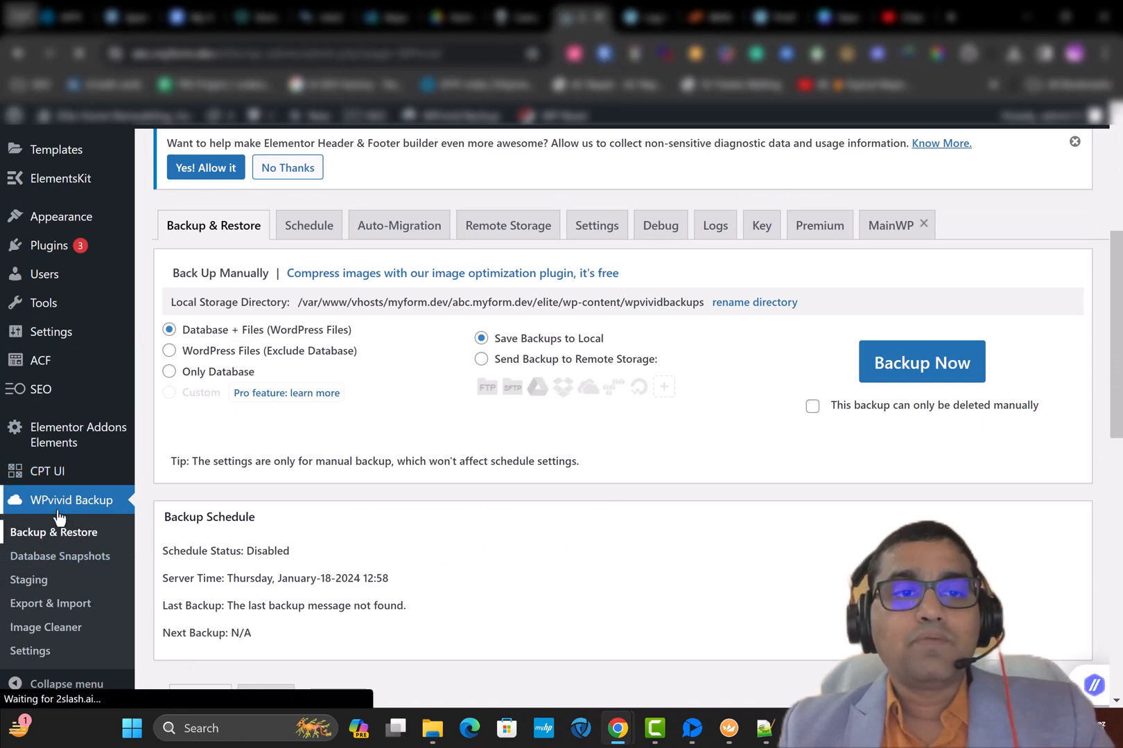
pyautogui.scroll(-3, 88, 512)
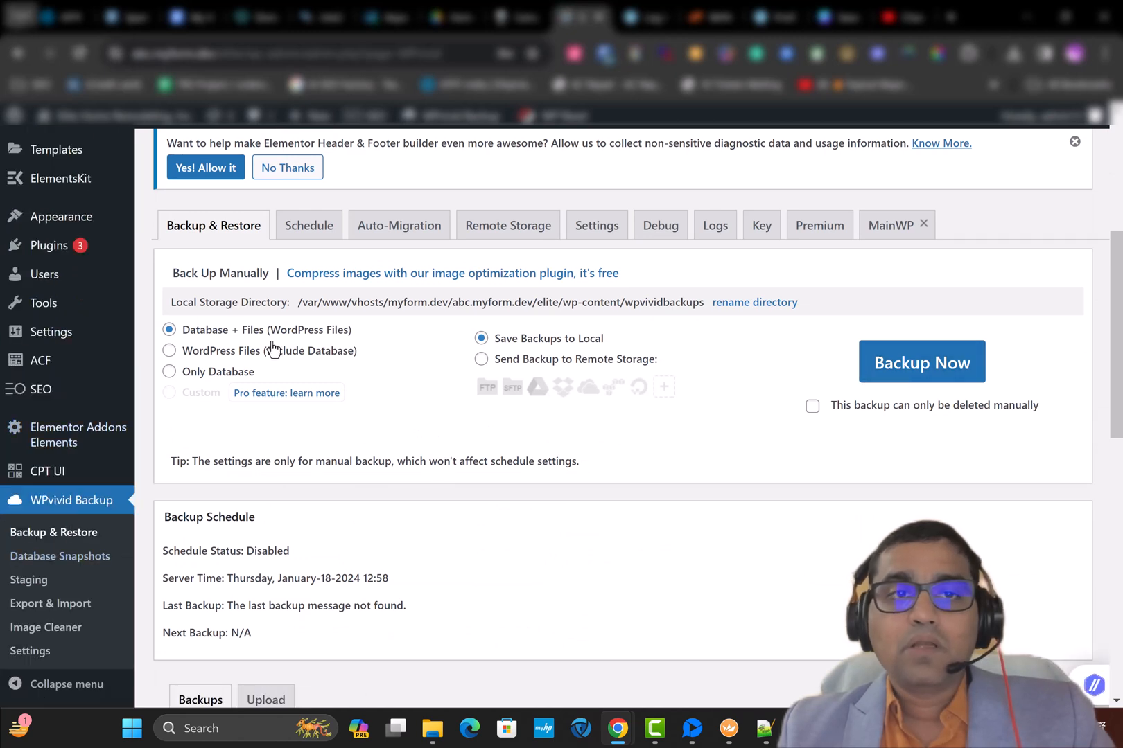
pyautogui.click(889, 360)
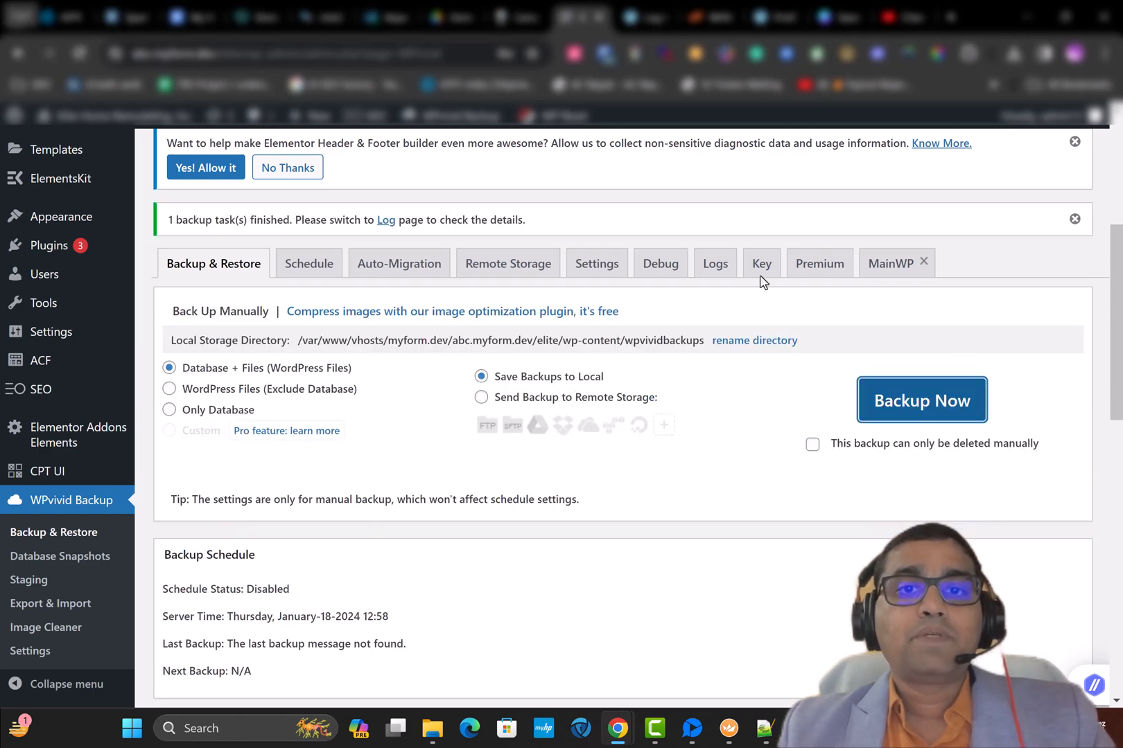
# Step: Download the newly created manual backup's zip archive to the computer's Downloads folder
pyautogui.scroll(-10, 727, 419)
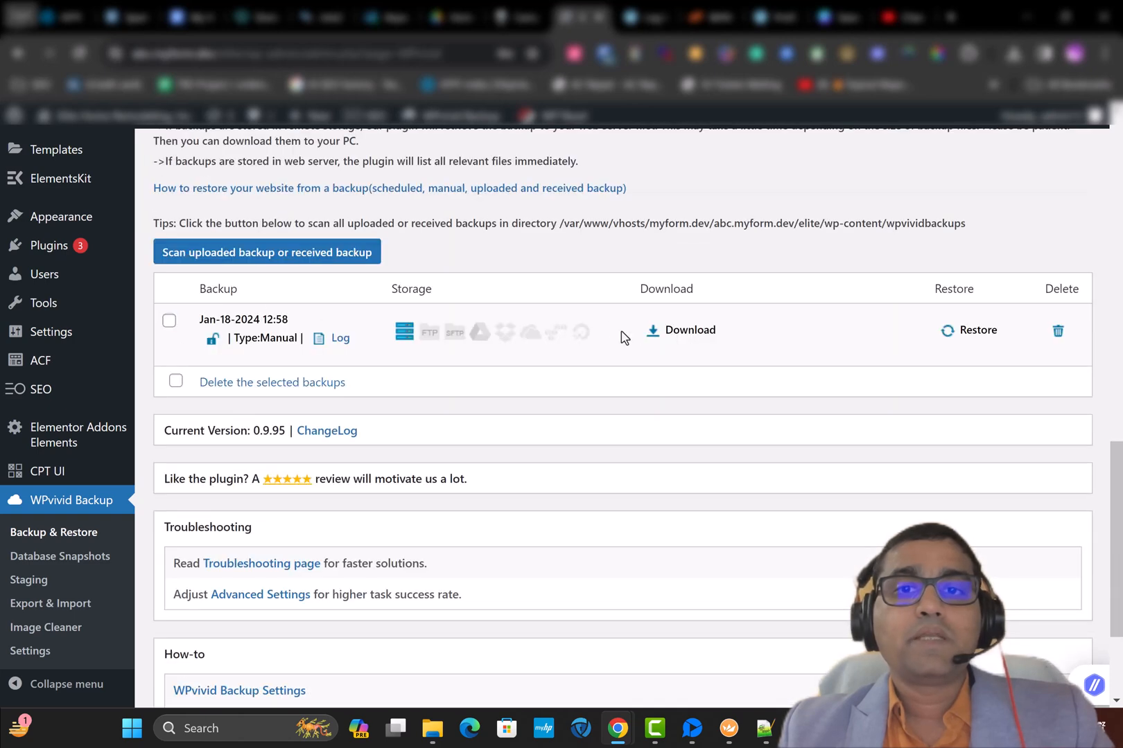
pyautogui.click(671, 334)
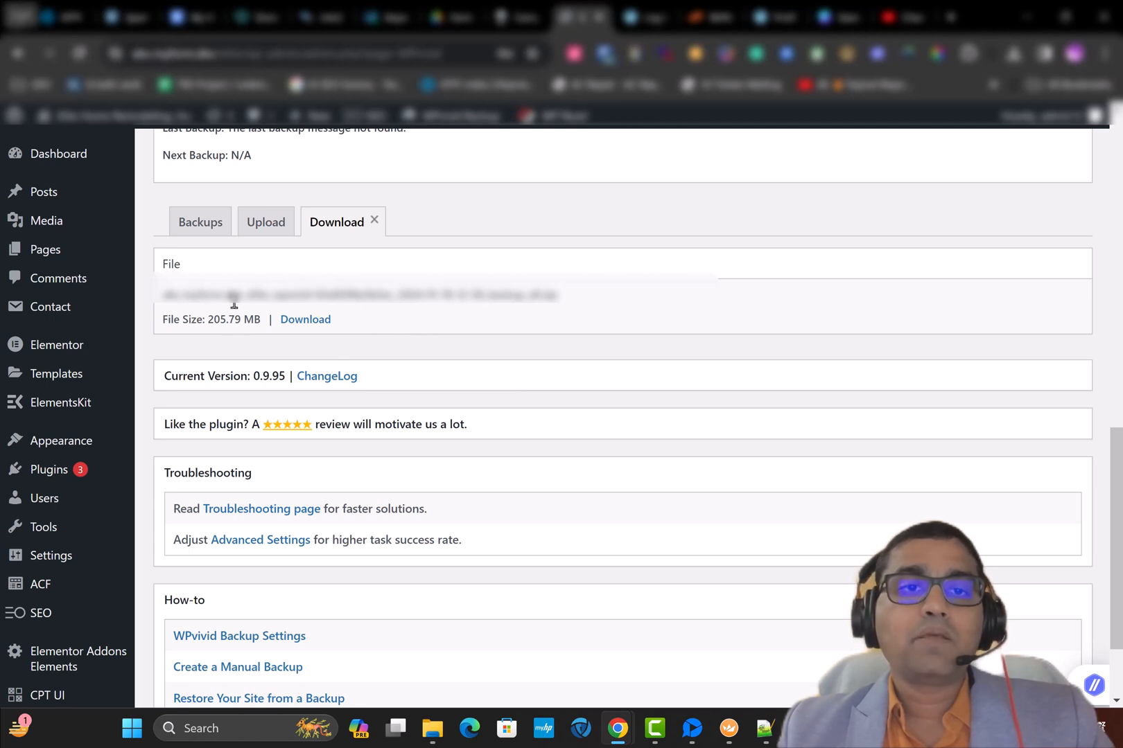
pyautogui.moveTo(210, 295); pyautogui.dragTo(493, 298)
pyautogui.click(411, 298)
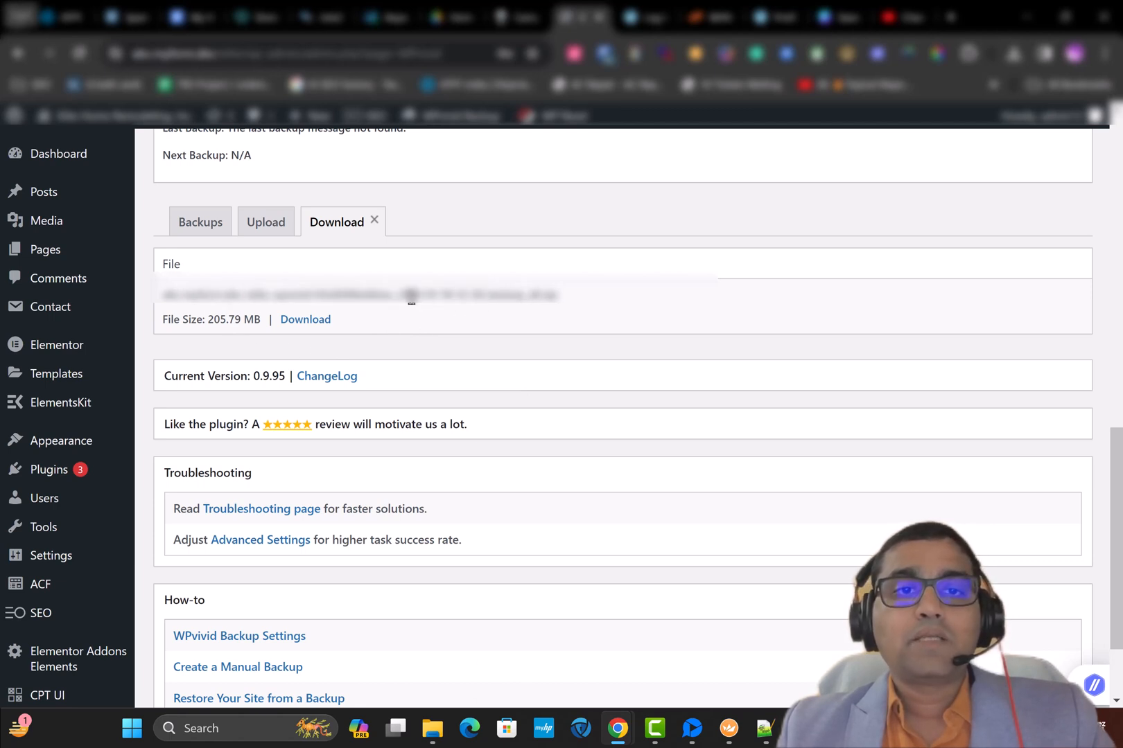
pyautogui.click(295, 320)
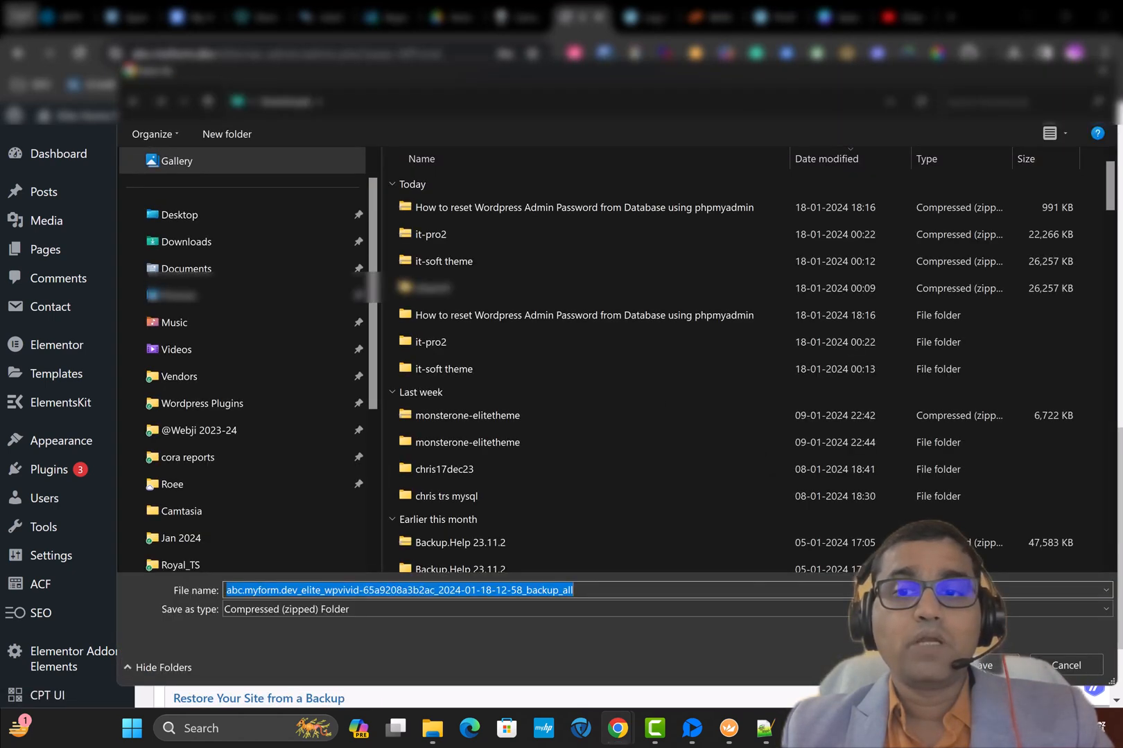
pyautogui.click(984, 666)
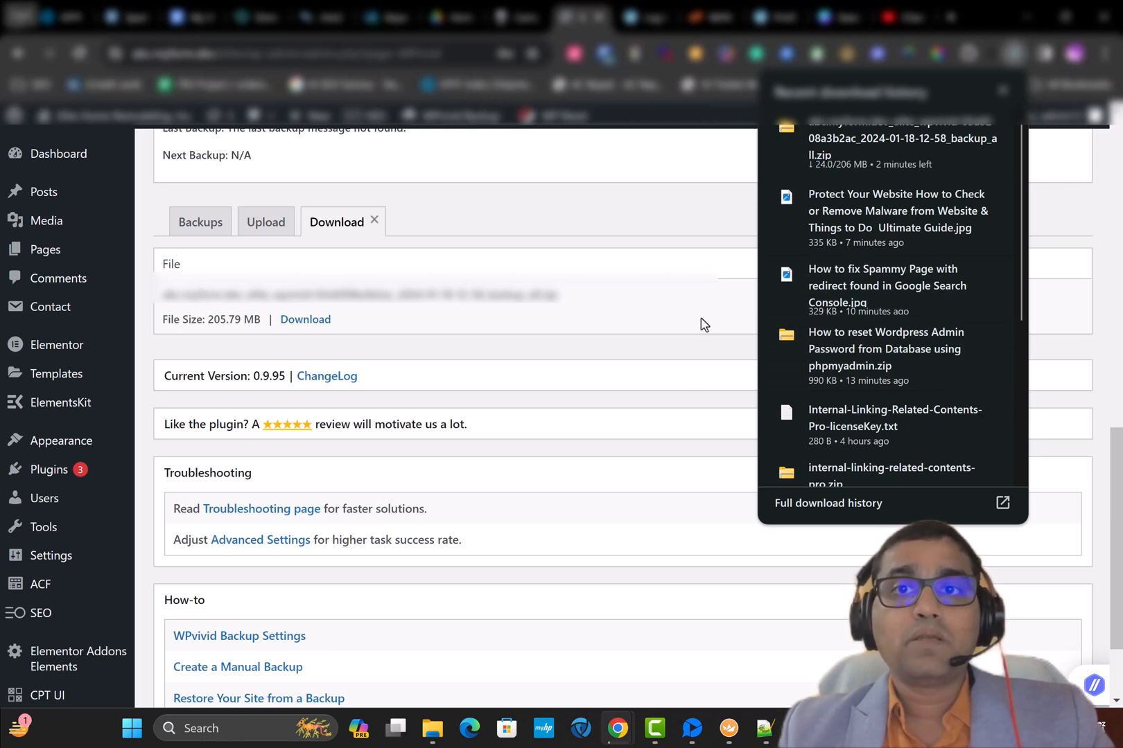
pyautogui.click(657, 192)
# Step: Switch to the live elitehomeremodelinginc.com site's login page and log in with the saved username and password
pyautogui.click(634, 25)
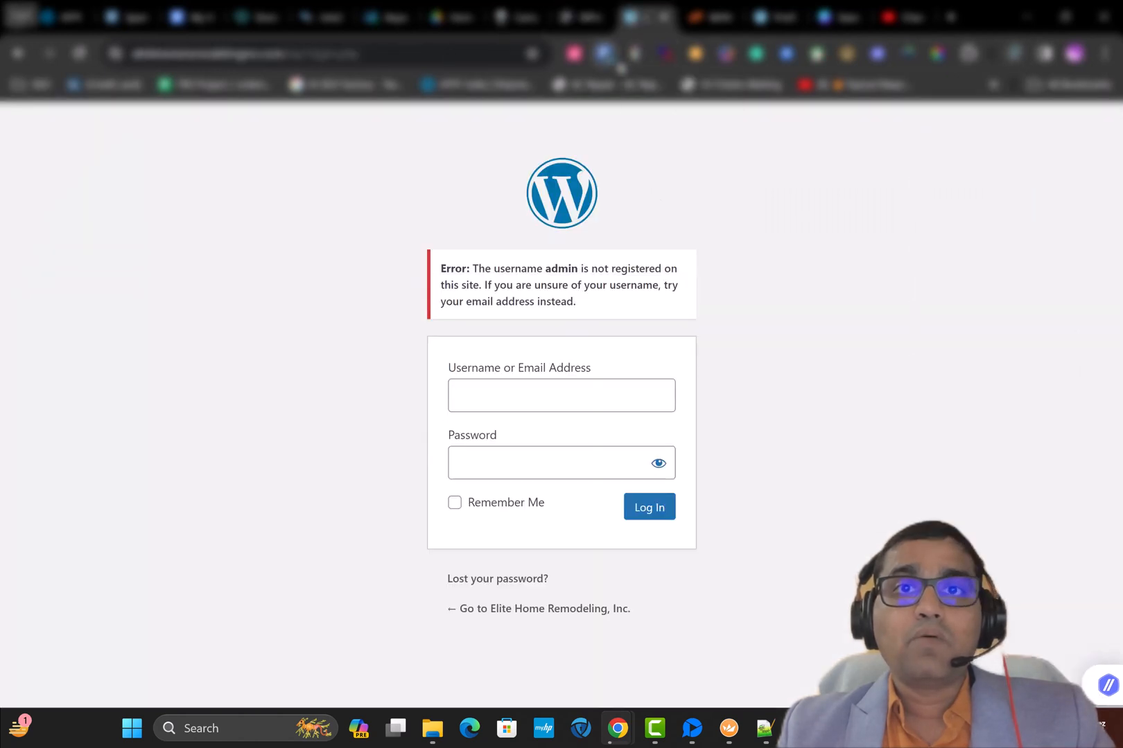
pyautogui.click(604, 53)
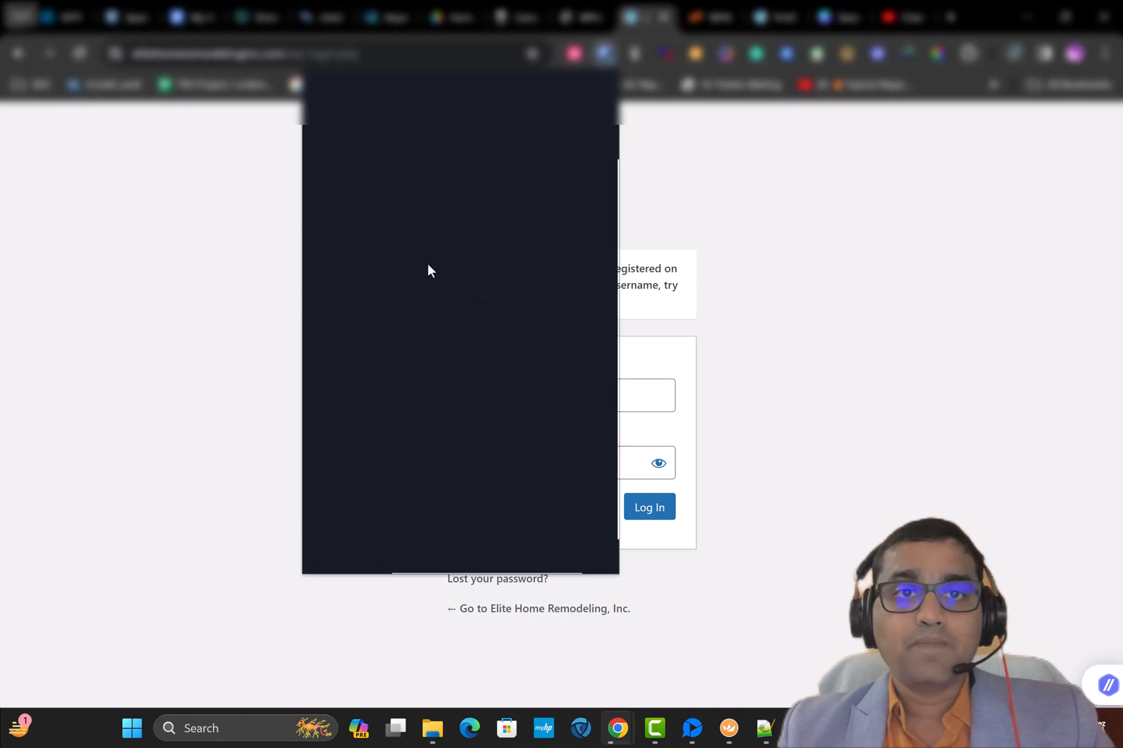
pyautogui.click(404, 269)
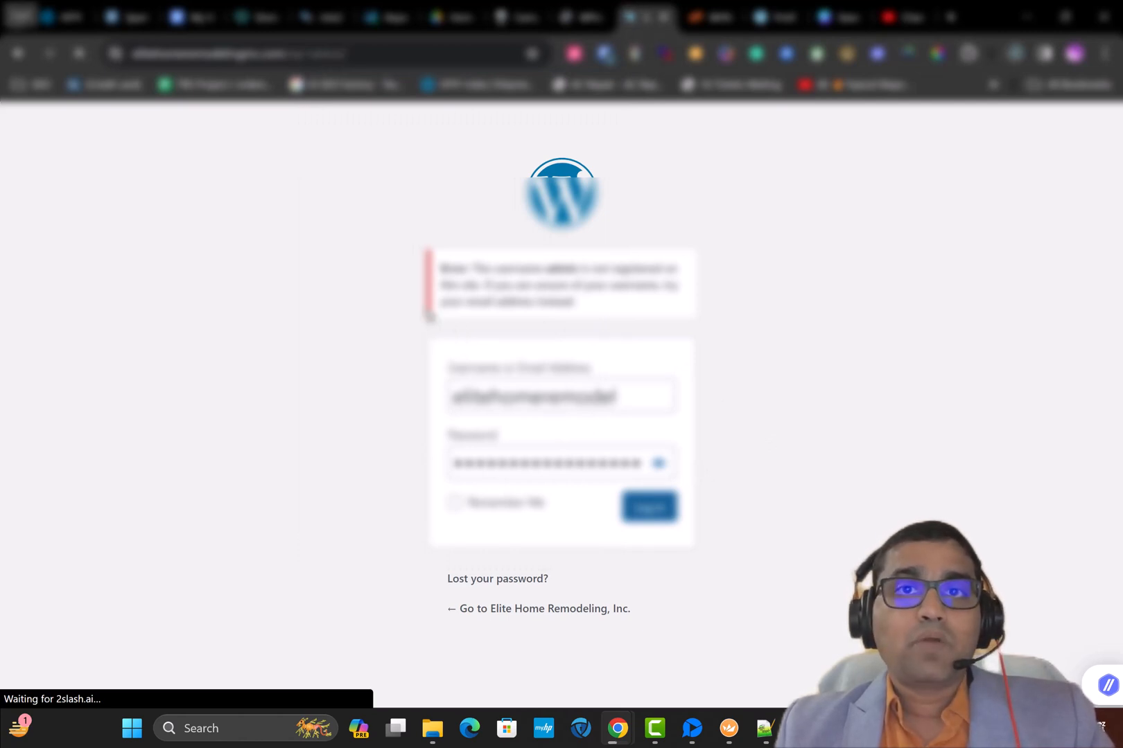
# Step: Search the plugin directory for "WPvivid backup" on the live site
pyautogui.scroll(-3, 109, 457)
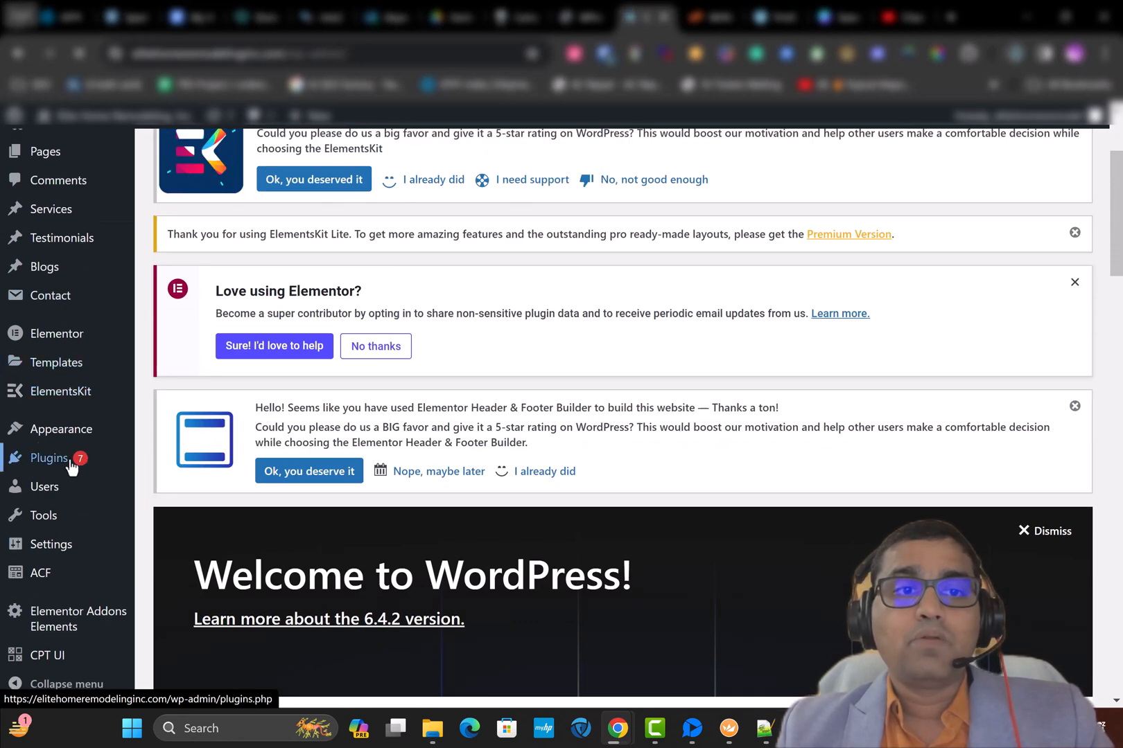
pyautogui.moveTo(42, 461)
pyautogui.click(191, 484)
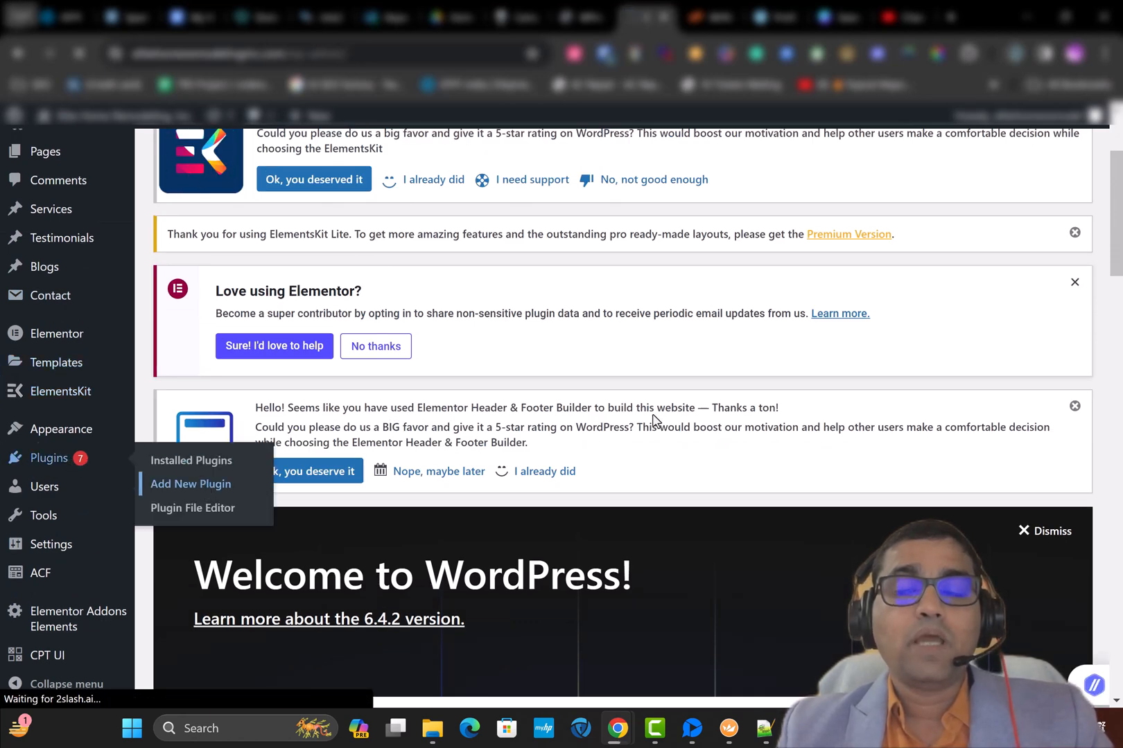
pyautogui.scroll(3, 788, 388)
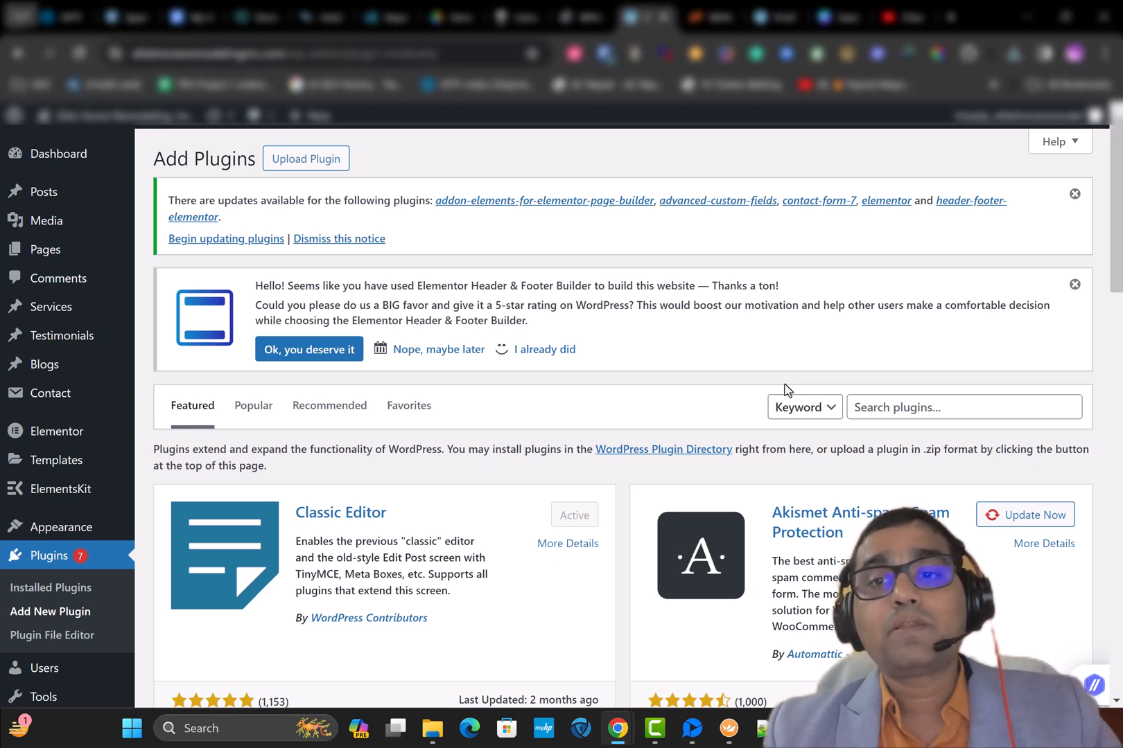
pyautogui.click(924, 402)
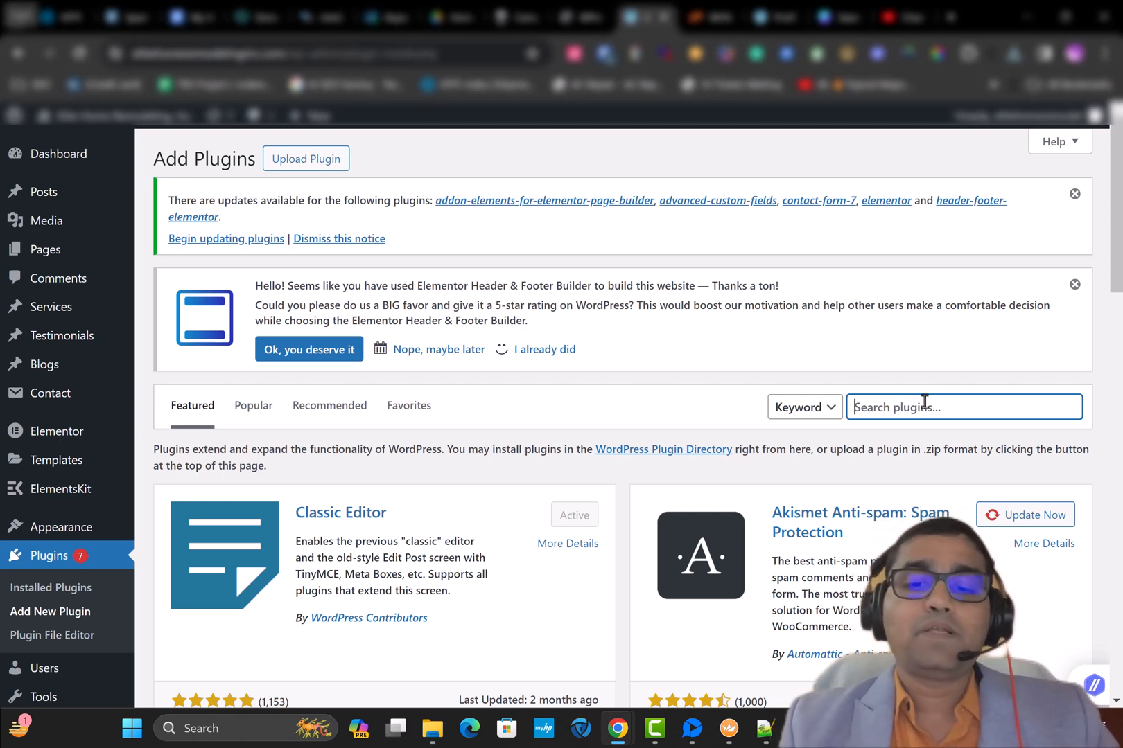
pyautogui.write('WPvivid backup')
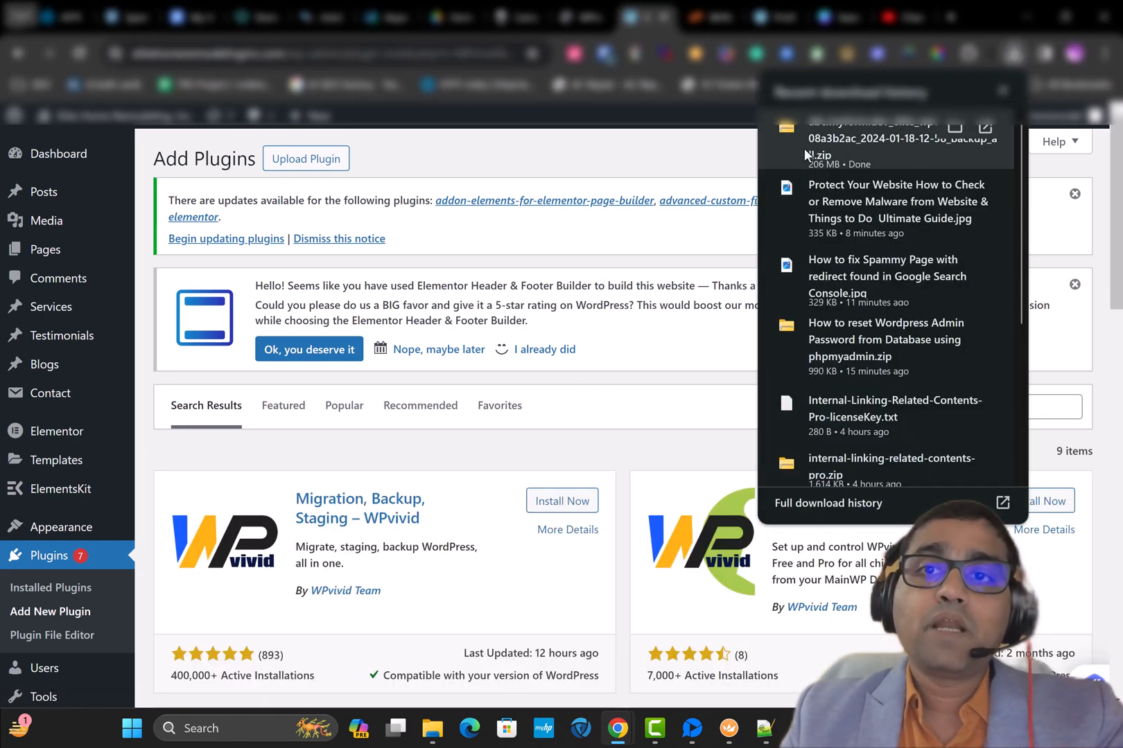
# Step: Install and activate the "Migration, Backup, Staging – WPvivid" plugin on the live site
pyautogui.scroll(-2, 457, 262)
pyautogui.click(537, 336)
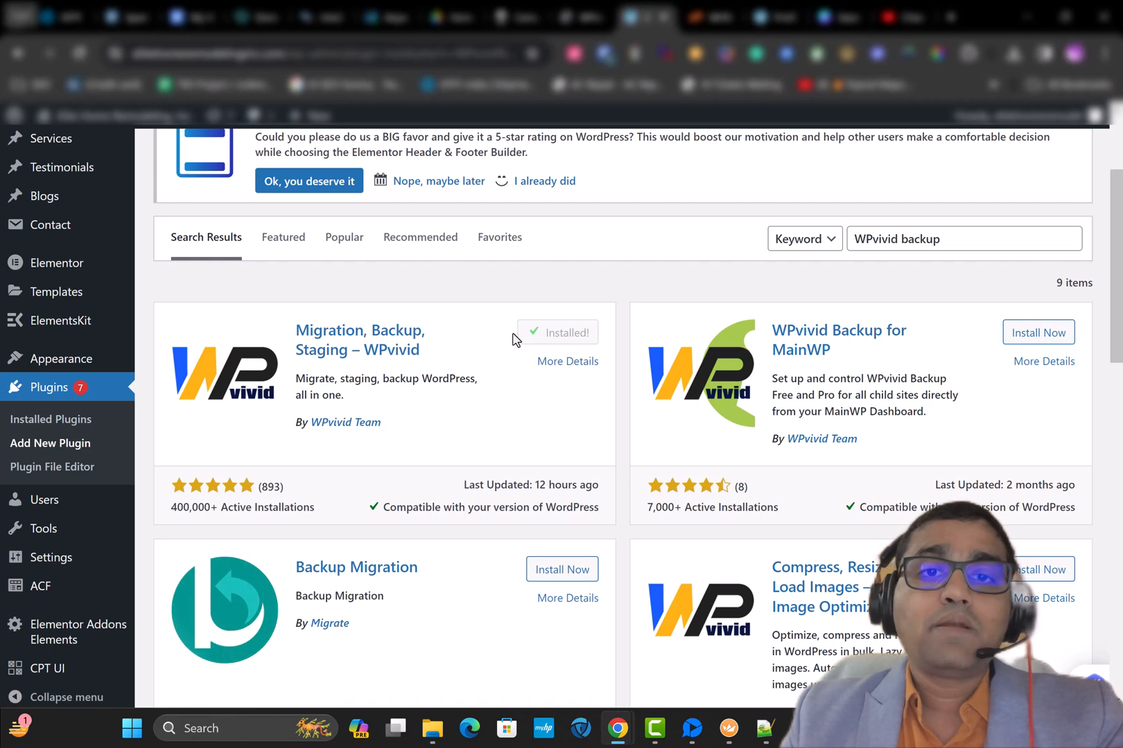
pyautogui.click(572, 336)
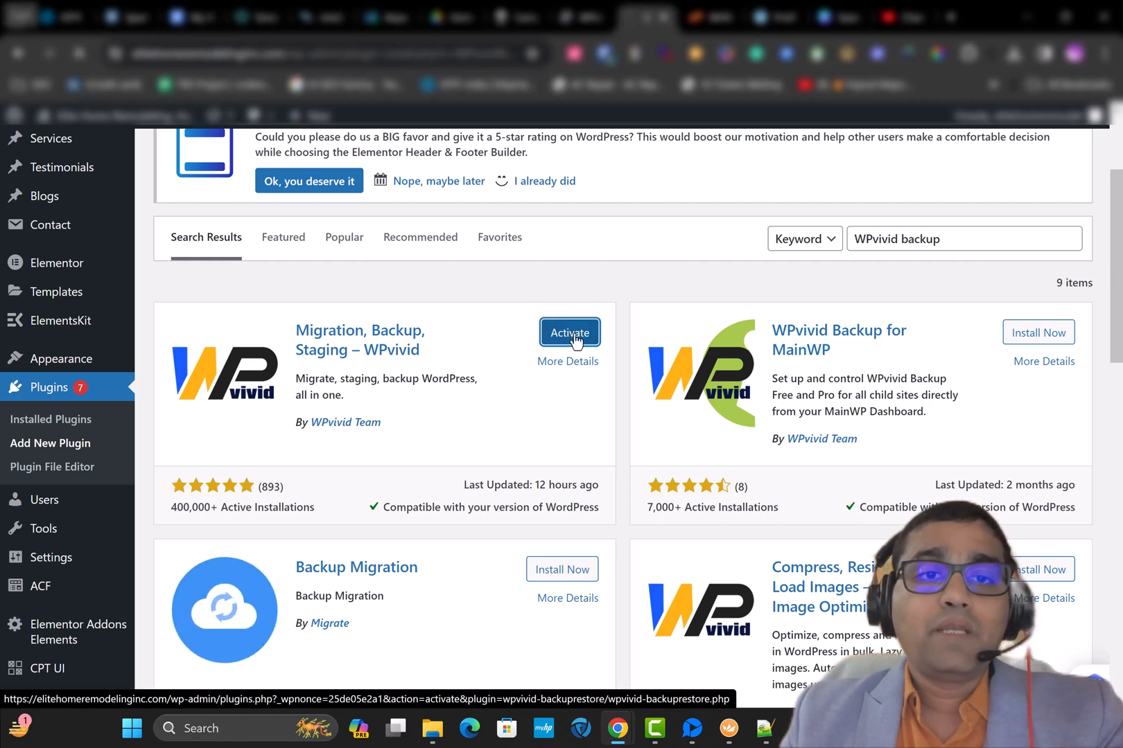
pyautogui.click(570, 338)
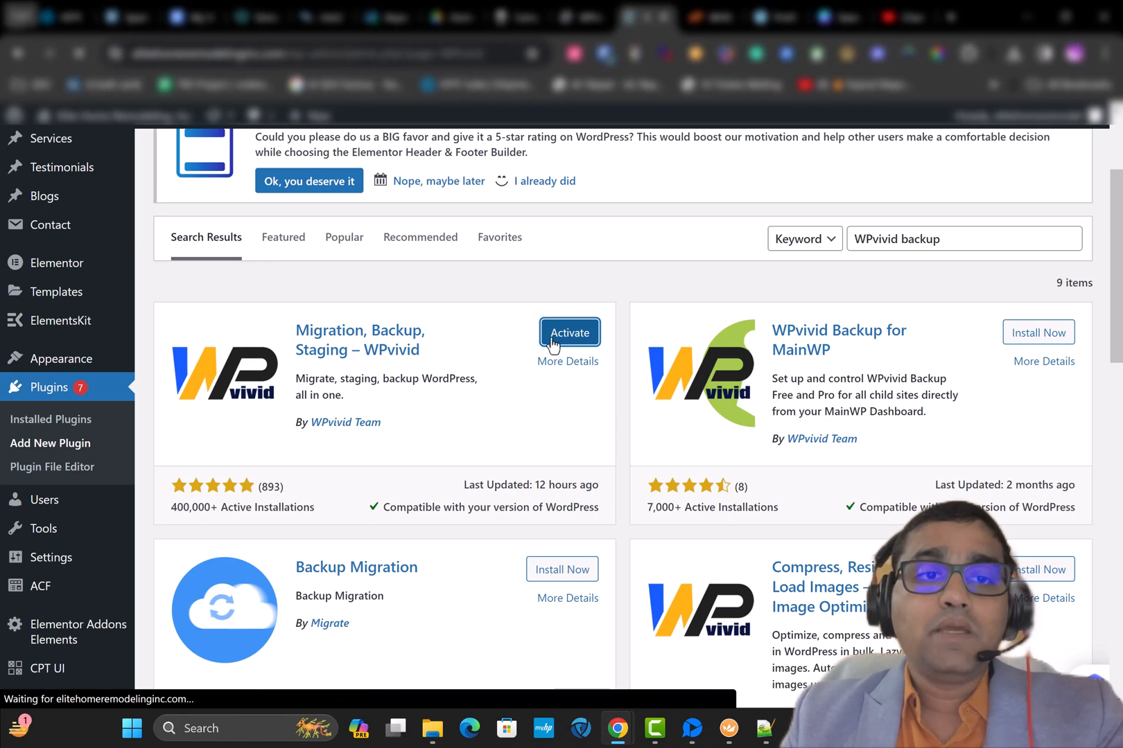
# Step: Open the backup upload area on the live site's WPvivid Backup & Restore page
pyautogui.scroll(-6, 23, 472)
pyautogui.scroll(-3, 83, 388)
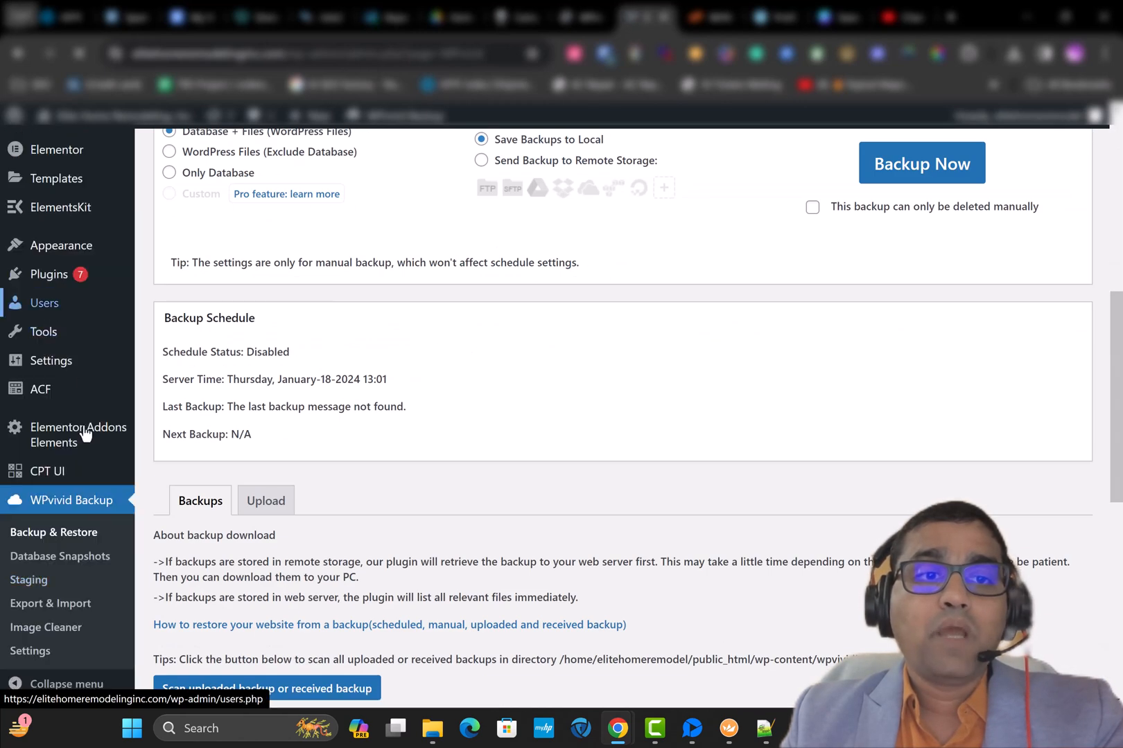
pyautogui.scroll(4, 206, 331)
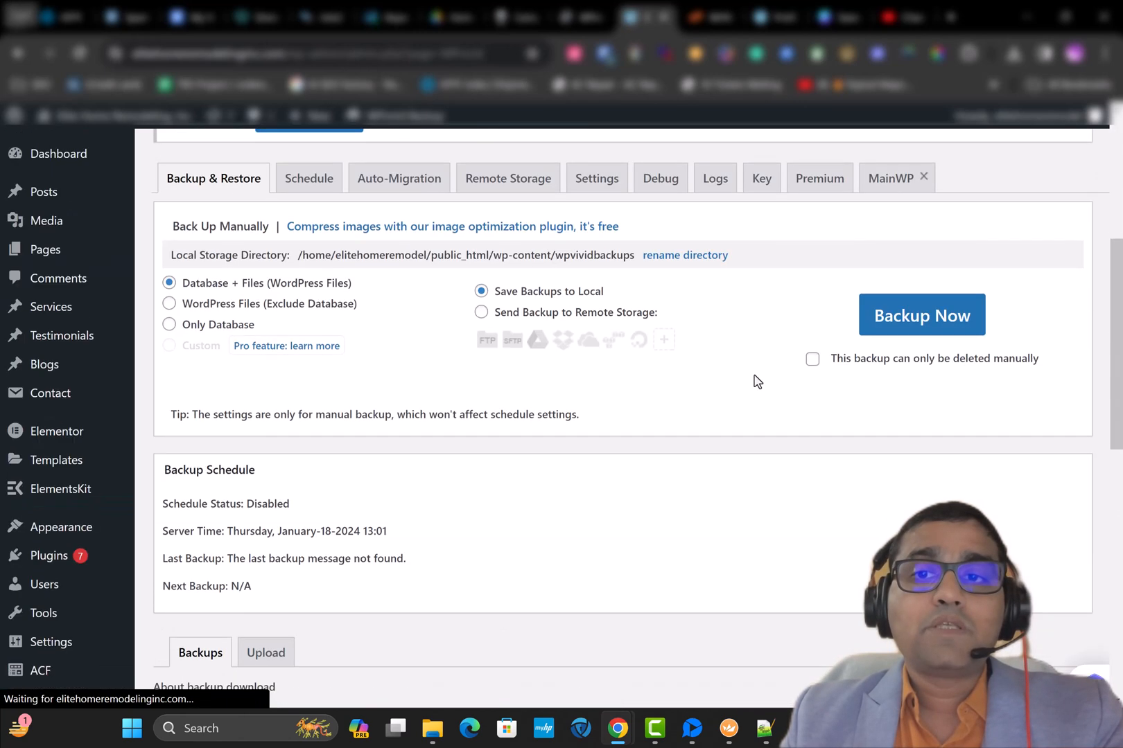
pyautogui.scroll(-4, 341, 377)
pyautogui.click(265, 316)
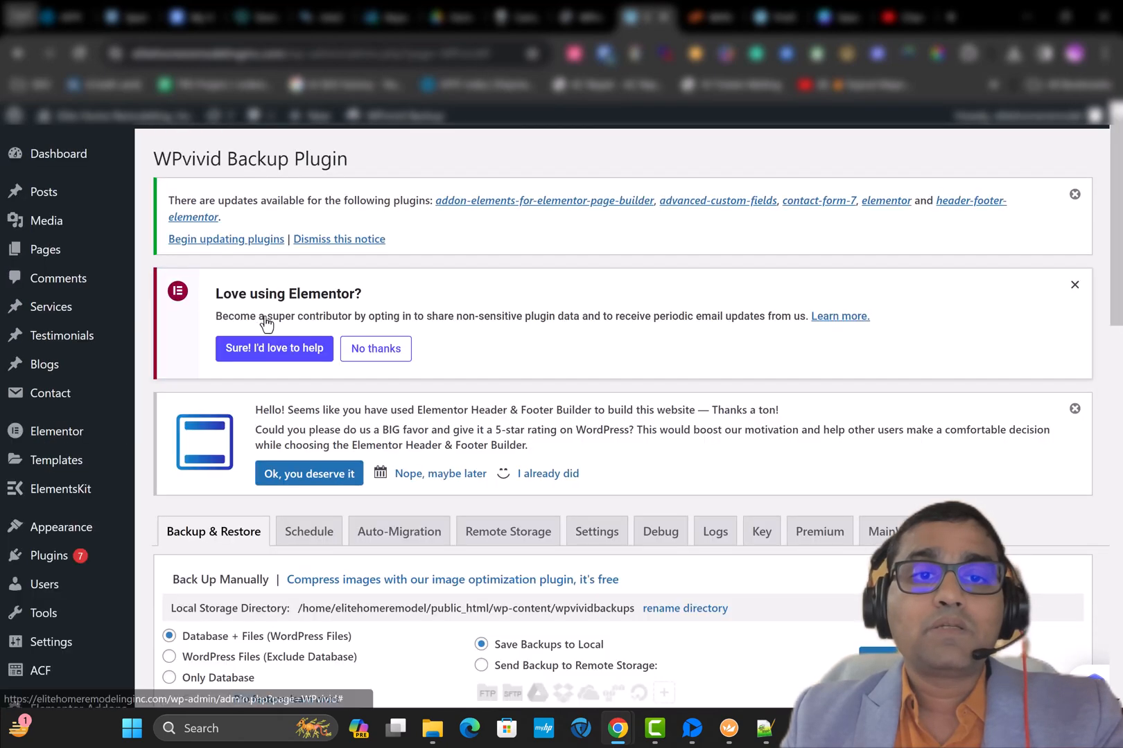
pyautogui.scroll(-5, 406, 413)
pyautogui.scroll(-4, 406, 424)
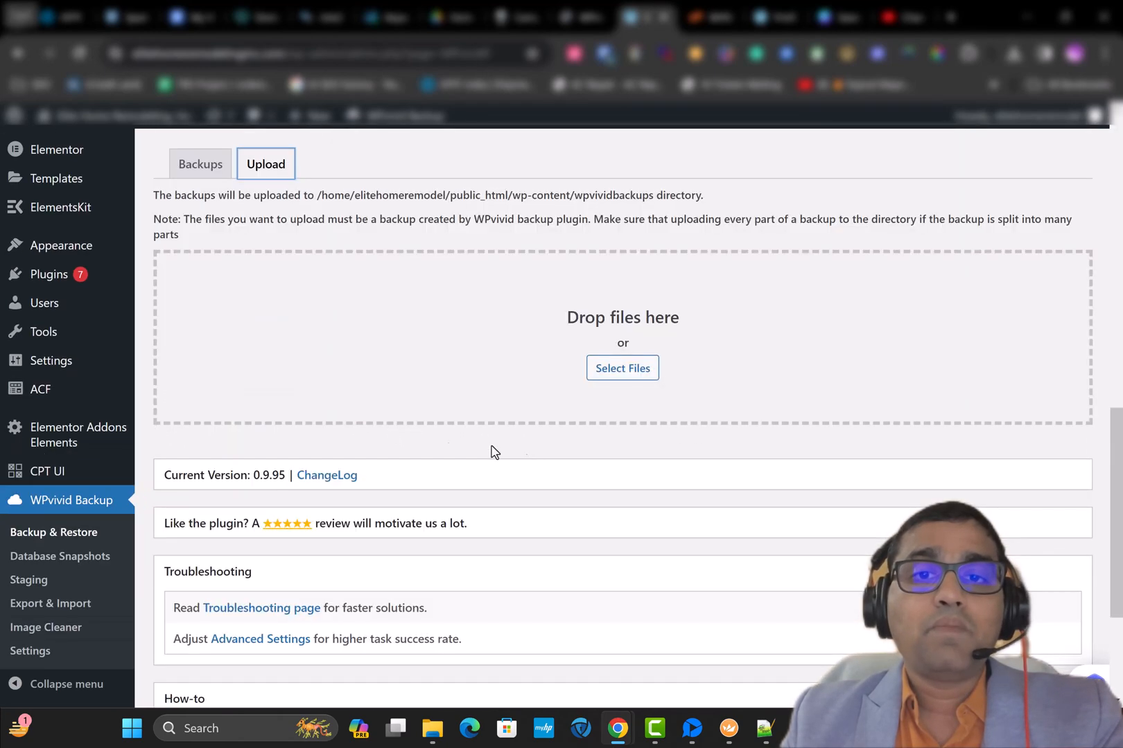
pyautogui.click(604, 369)
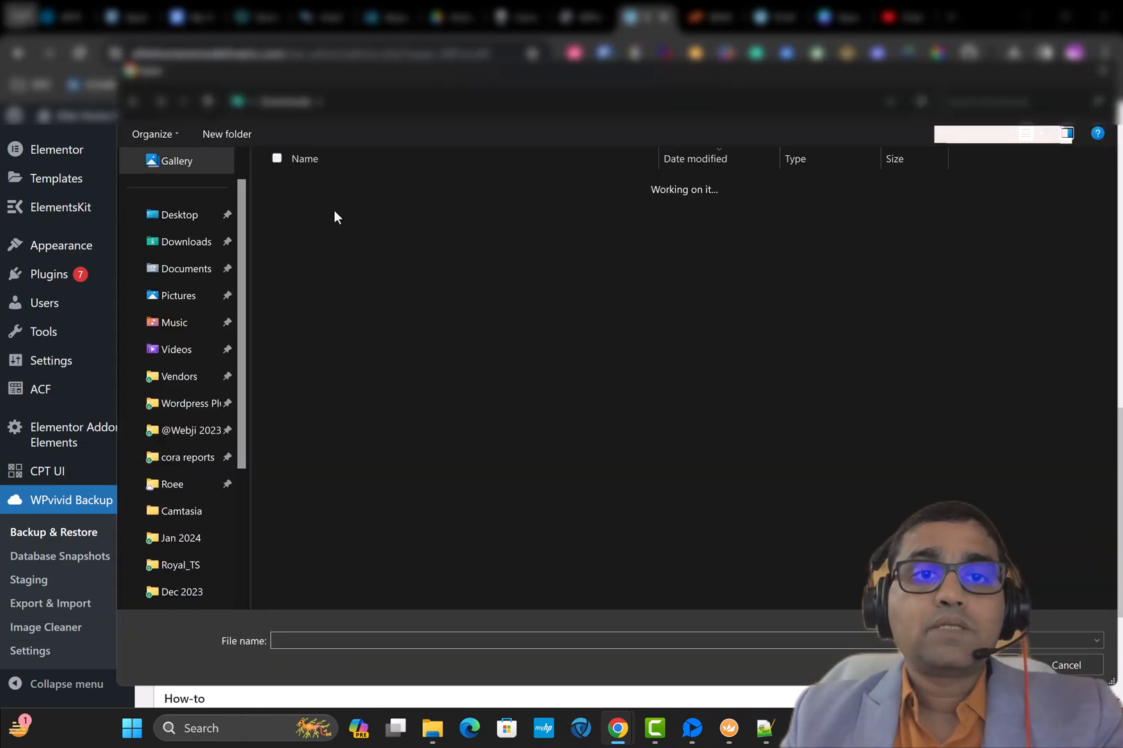
pyautogui.doubleClick(333, 209)
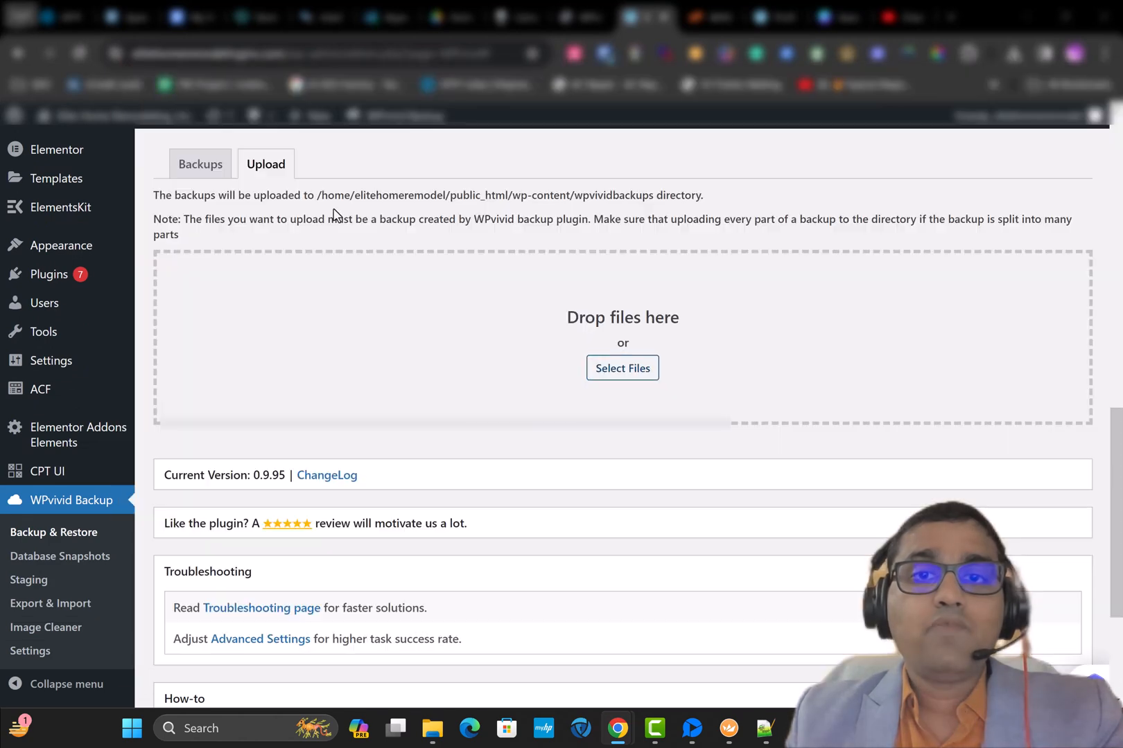
pyautogui.scroll(-4, 534, 451)
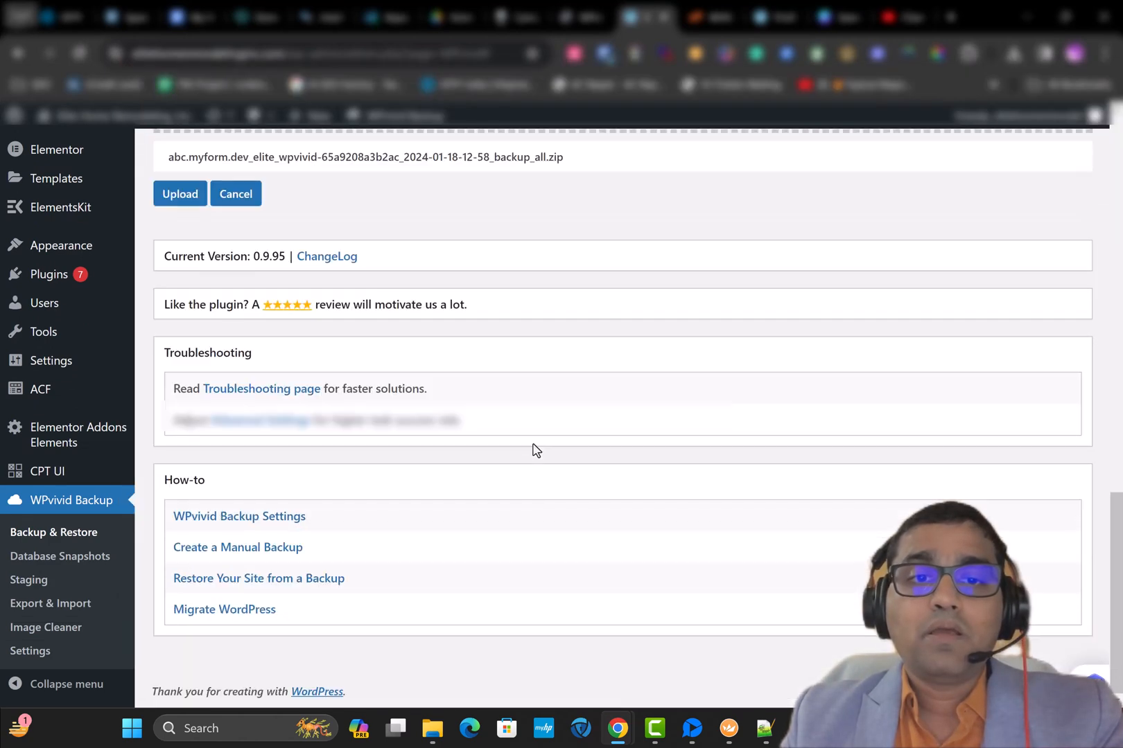
pyautogui.scroll(4, 531, 448)
pyautogui.click(180, 446)
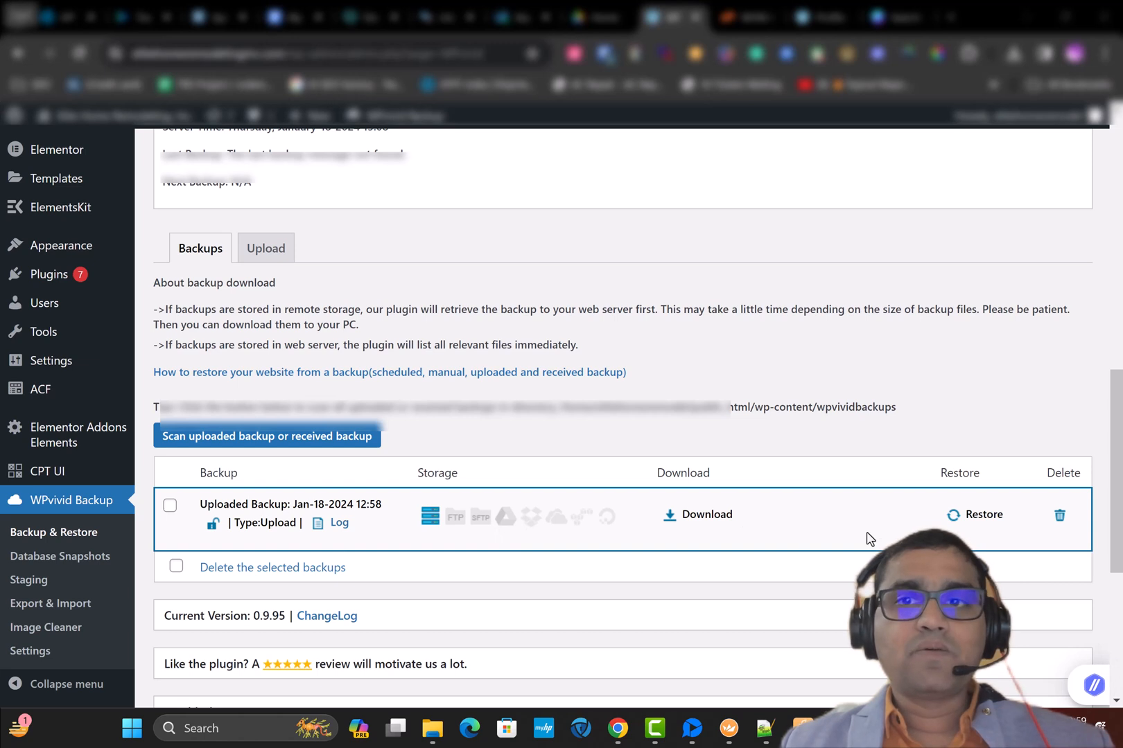
# Step: Restore the live site from the uploaded Jan-18-2024 12:58 backup, follow the restore log through to the end, and dismiss the closing message
pyautogui.click(983, 514)
pyautogui.scroll(-1, 671, 484)
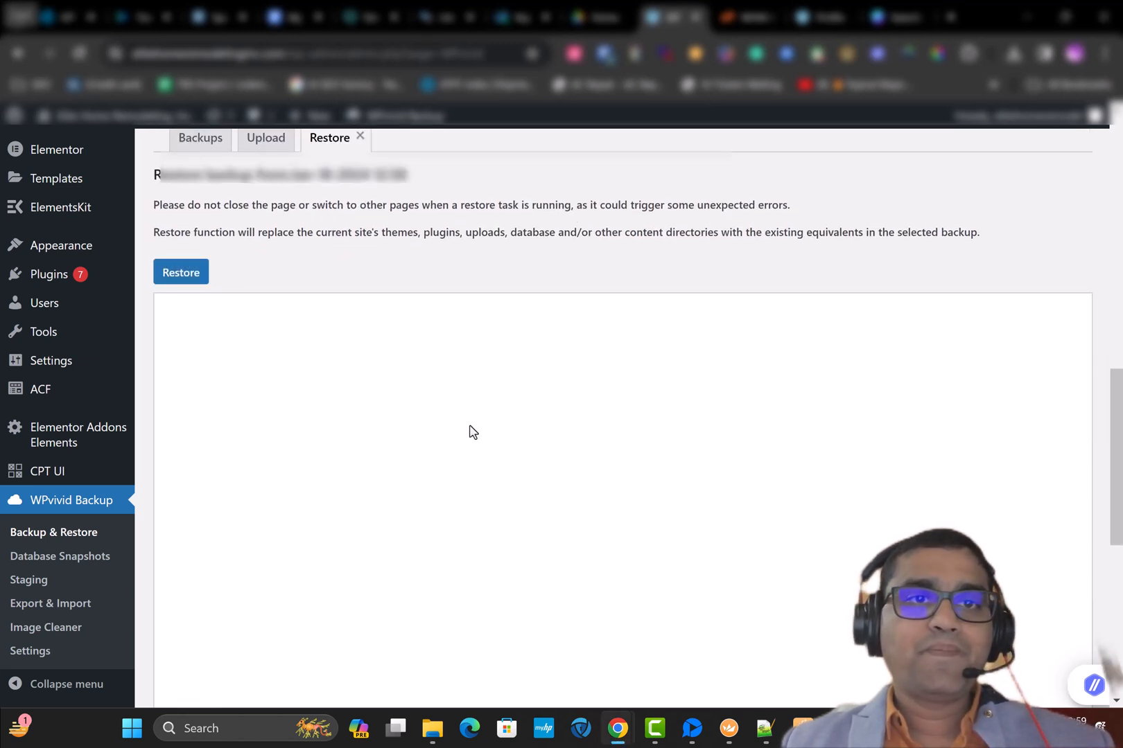
pyautogui.click(175, 277)
pyautogui.press('Return')
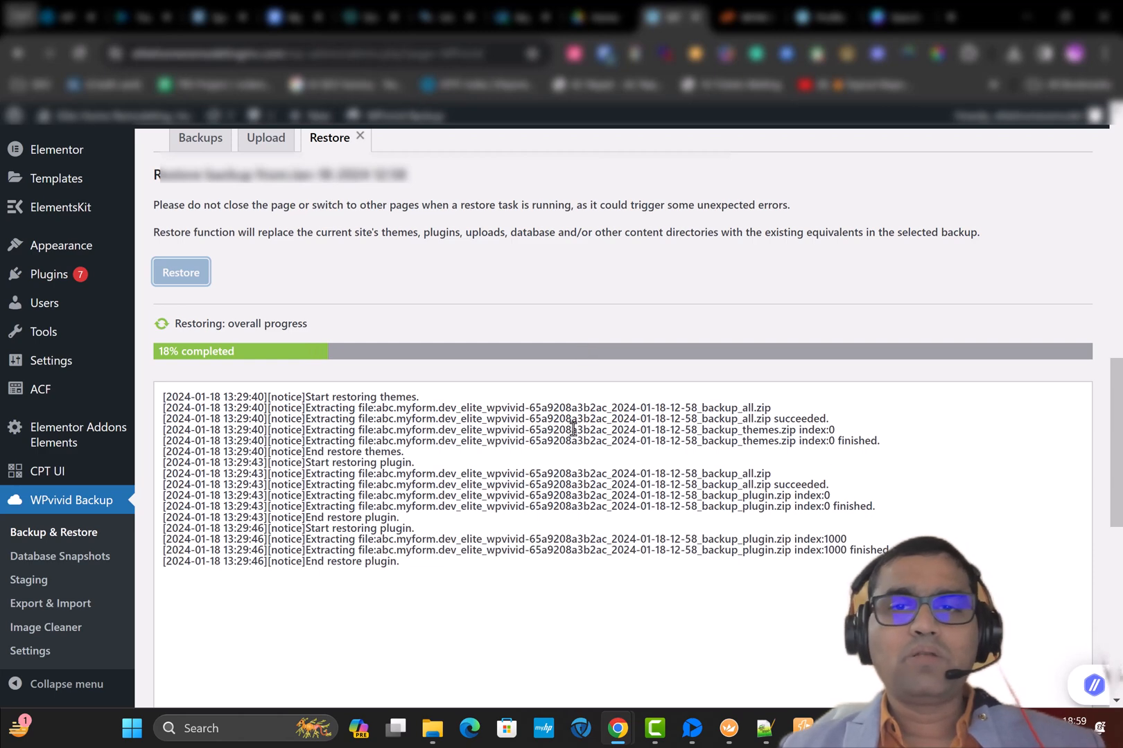
pyautogui.scroll(-2, 758, 469)
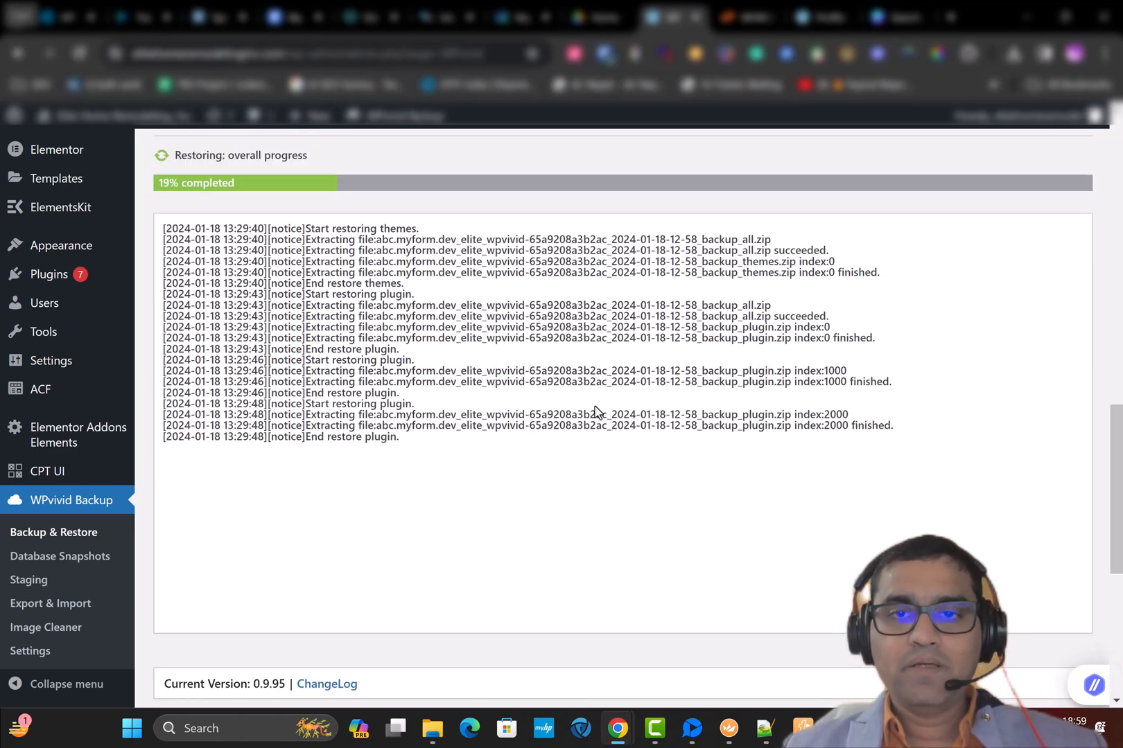
pyautogui.scroll(-1, 586, 452)
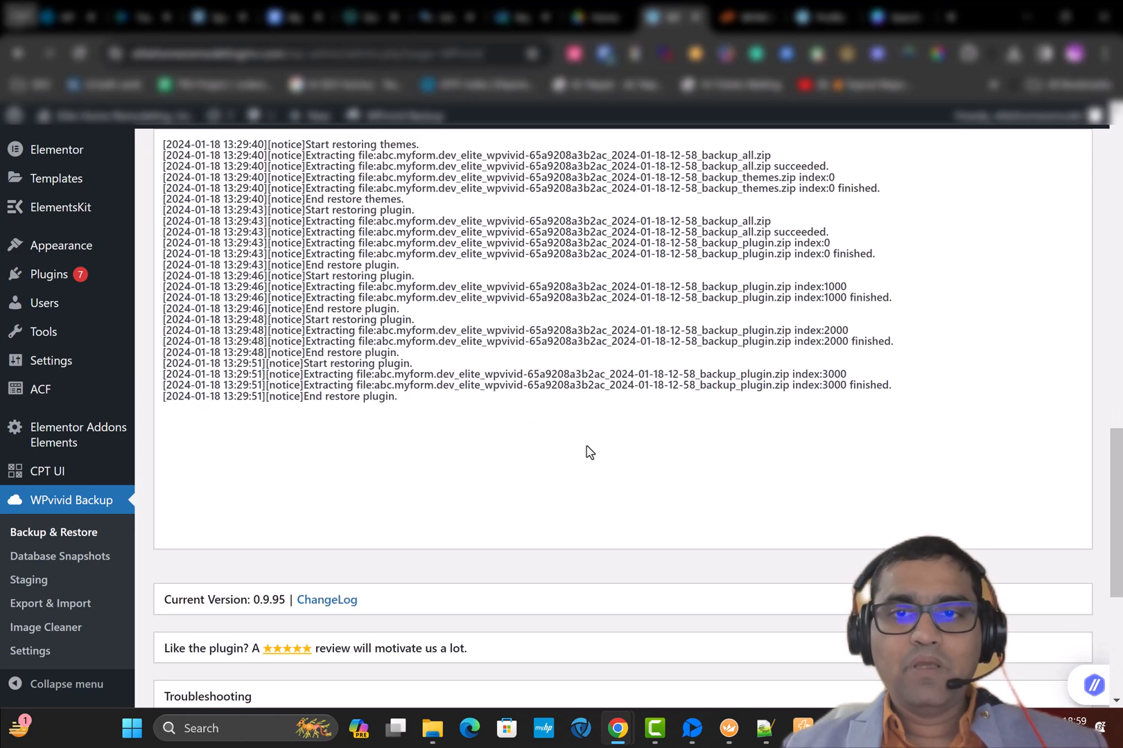
pyautogui.scroll(1, 587, 452)
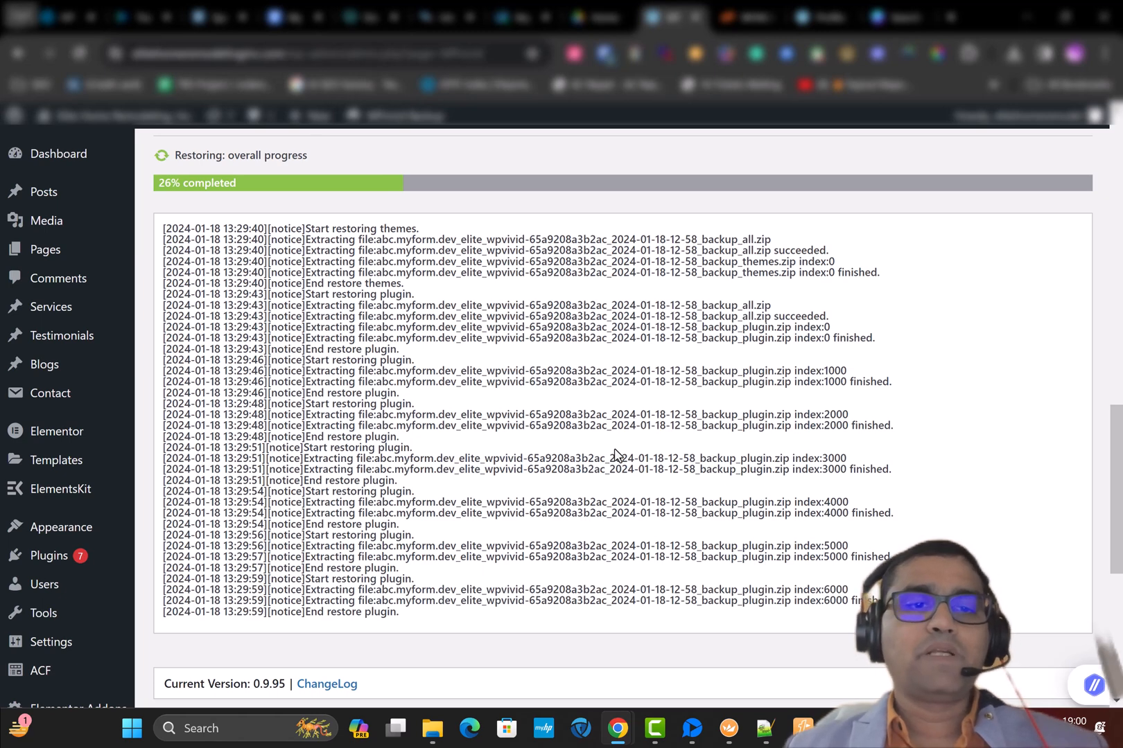
pyautogui.scroll(-4, 613, 454)
pyautogui.scroll(3, 627, 456)
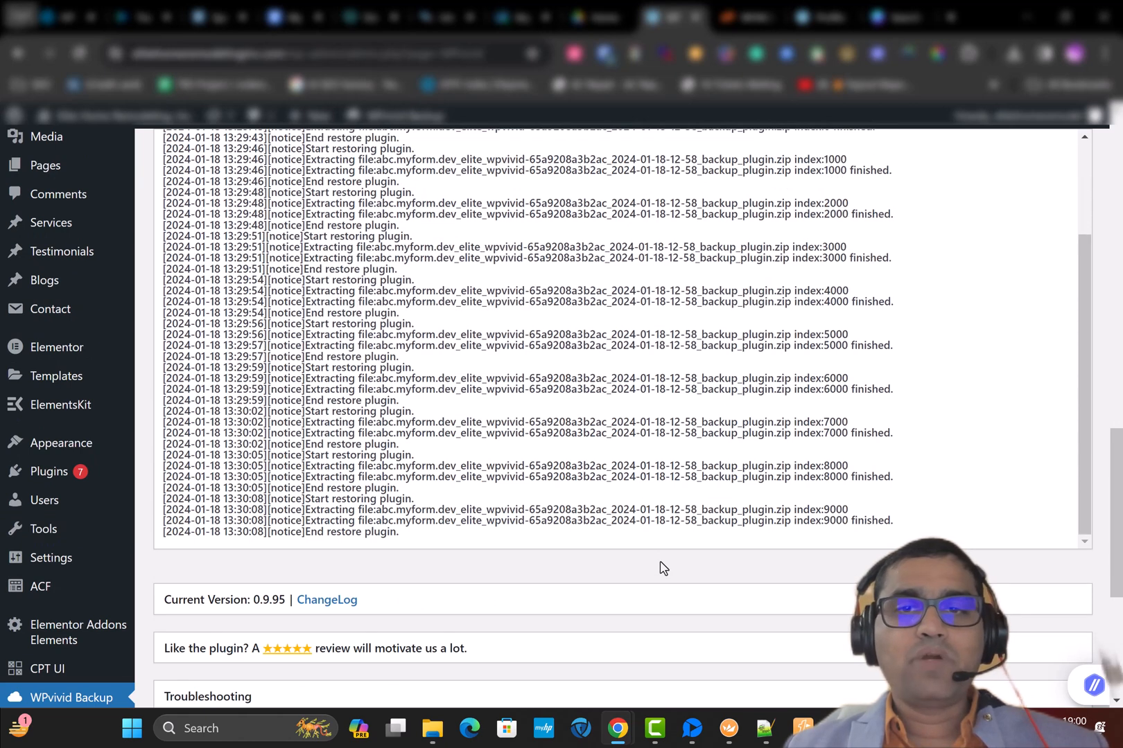
pyautogui.scroll(1, 657, 567)
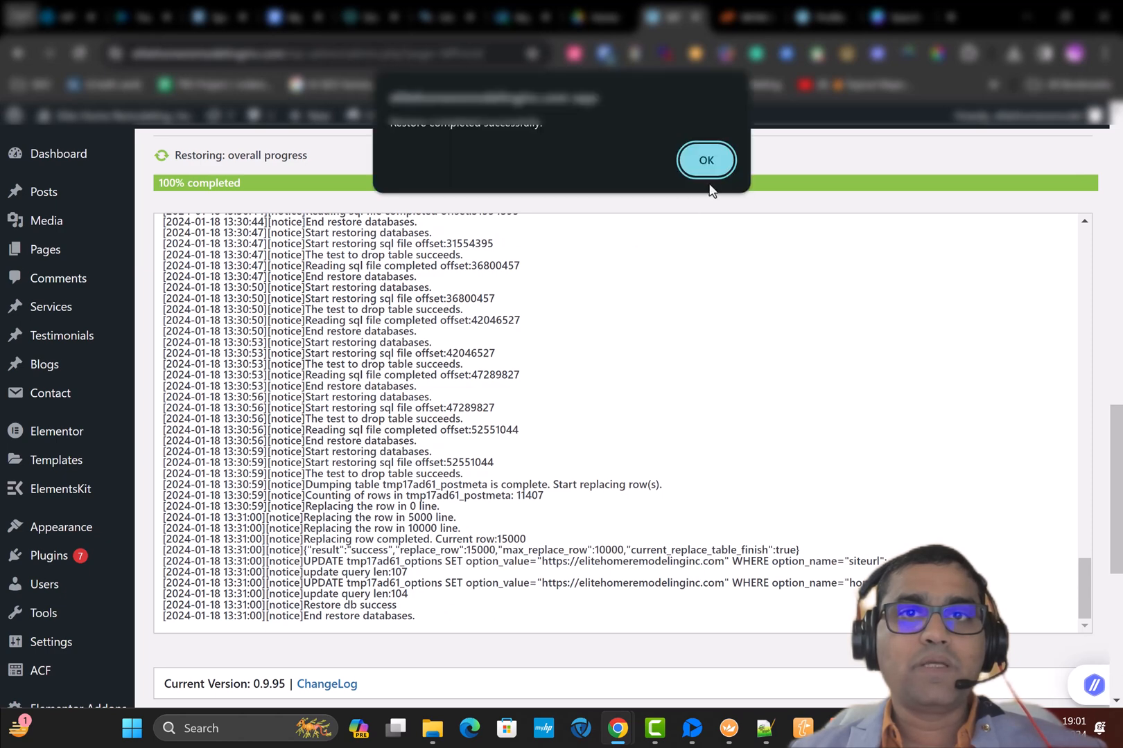
pyautogui.click(707, 162)
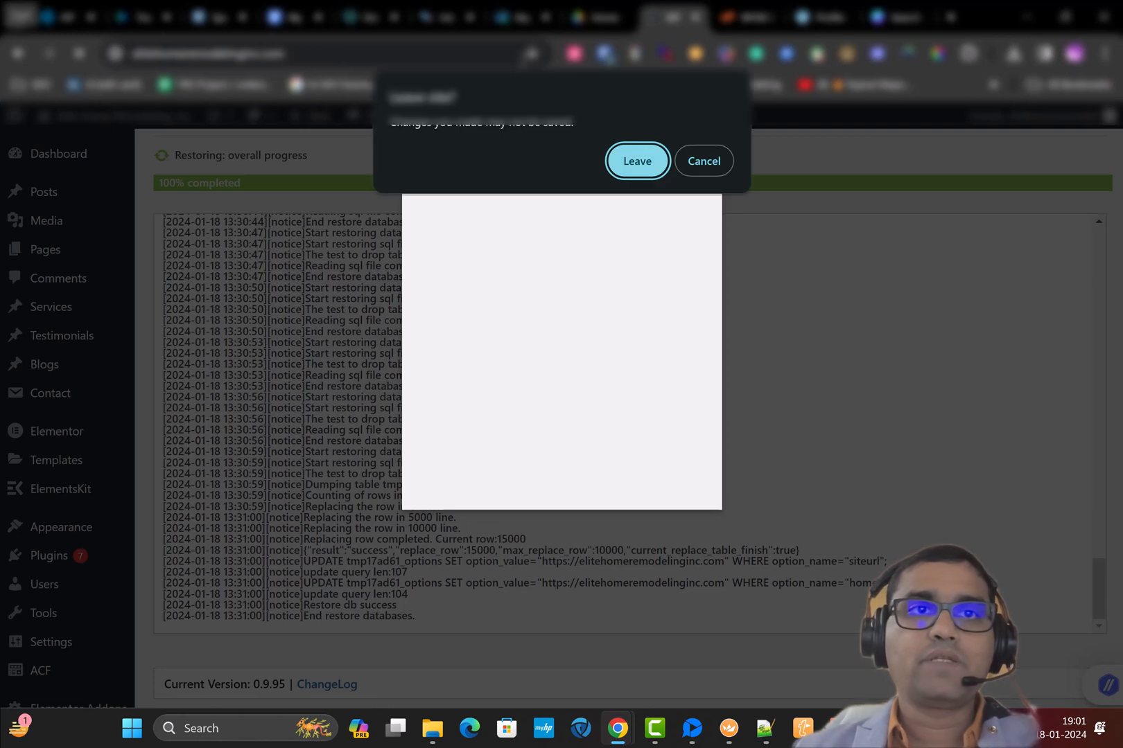
# Step: Leave the restore page for the live site's homepage and open the site's wp-admin login page
pyautogui.click(632, 159)
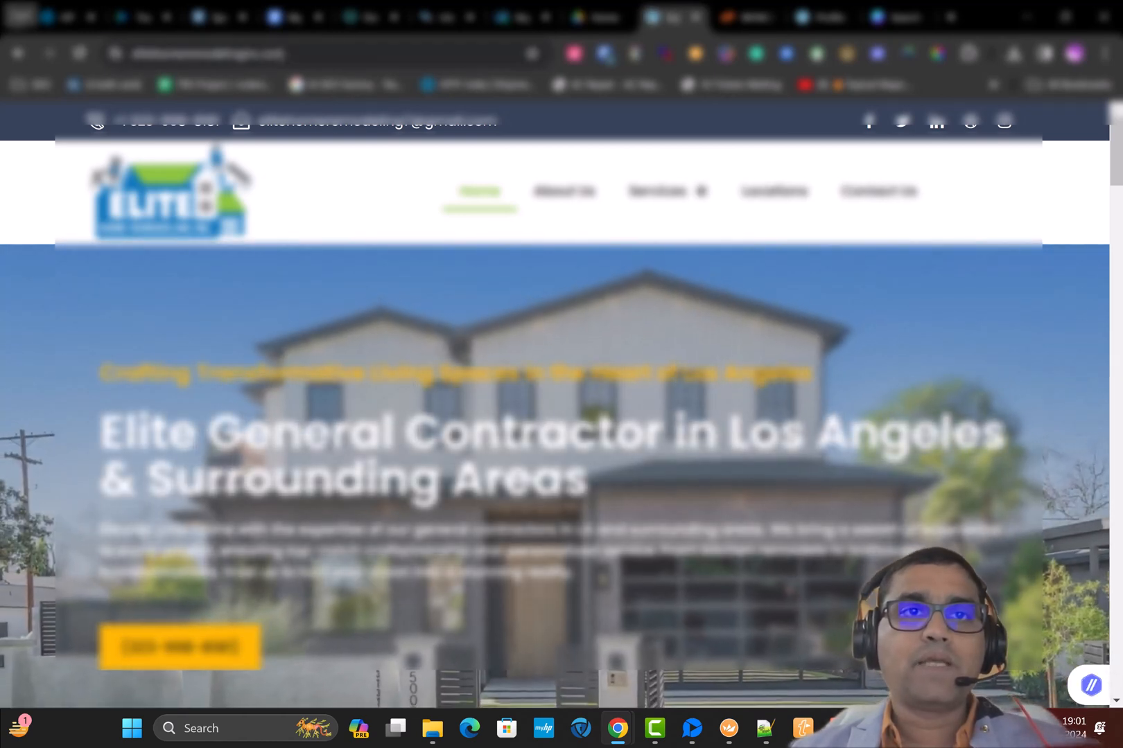
pyautogui.click(399, 54)
pyautogui.write('/wp-adm')
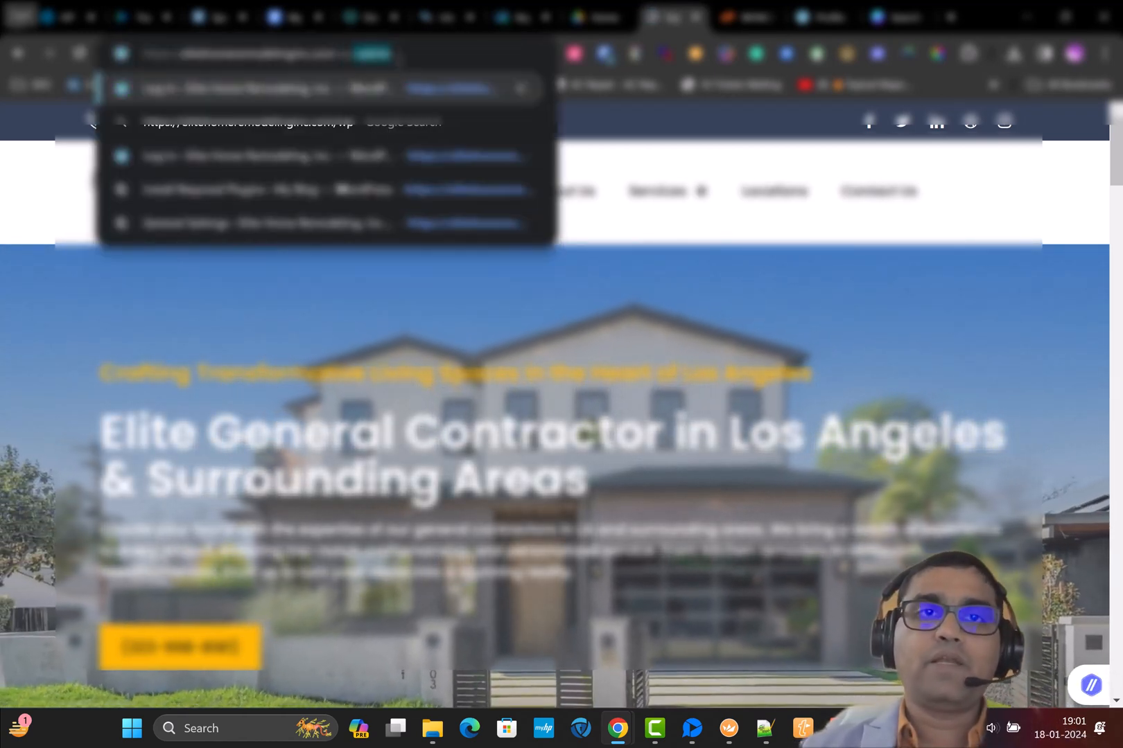
pyautogui.press('Return')
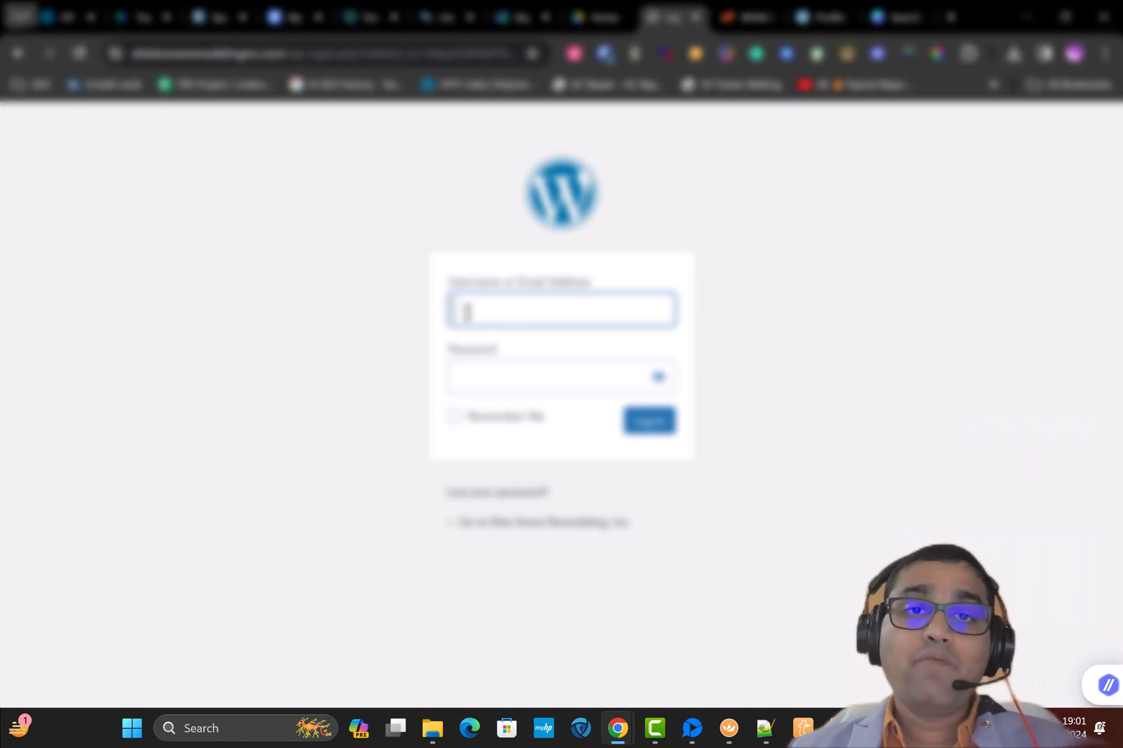
pyautogui.click(517, 375)
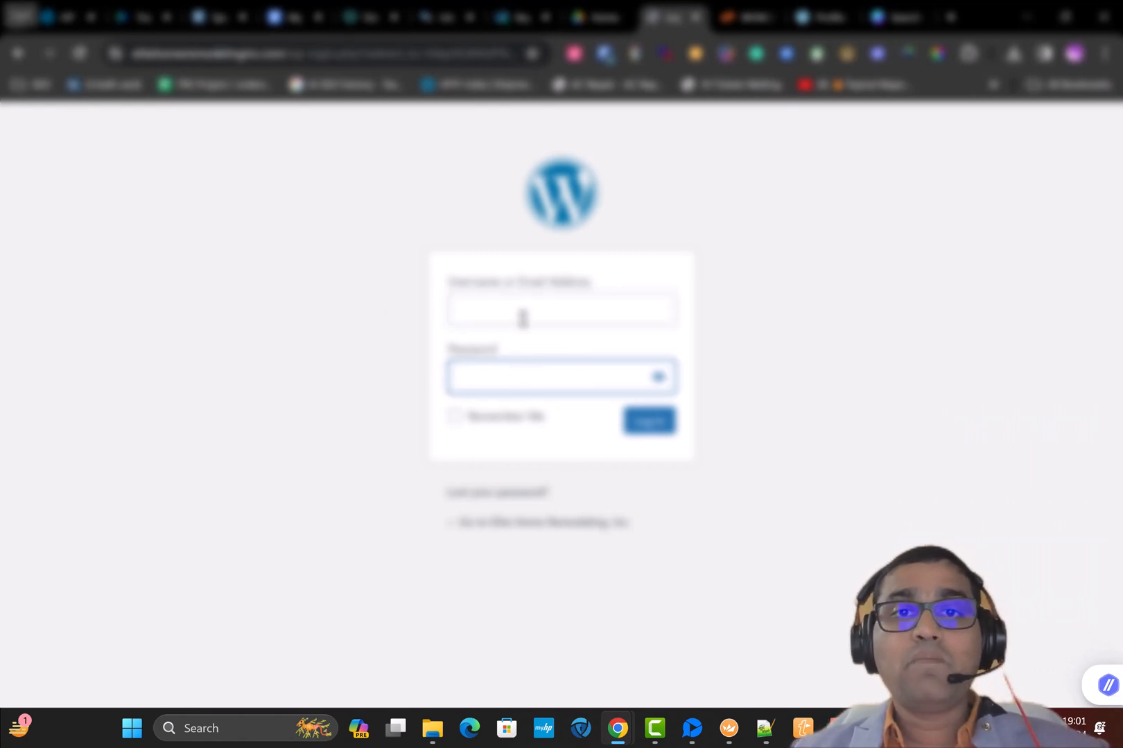
pyautogui.click(521, 318)
pyautogui.click(525, 372)
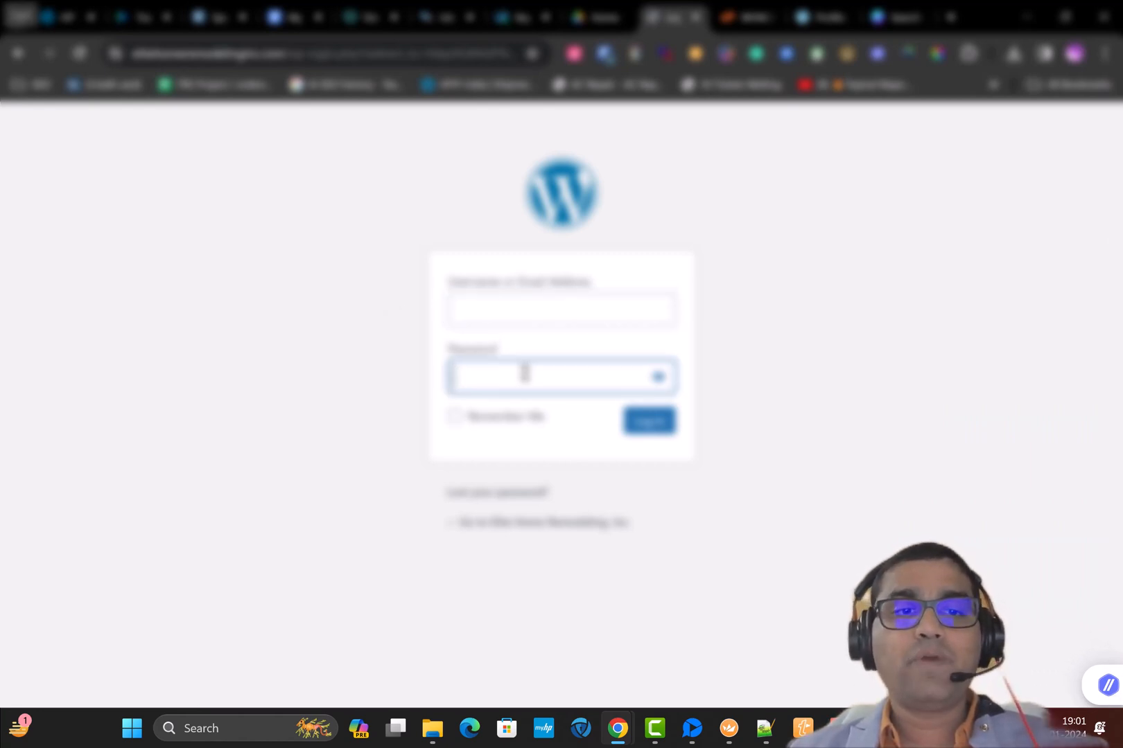
pyautogui.click(549, 309)
pyautogui.click(547, 385)
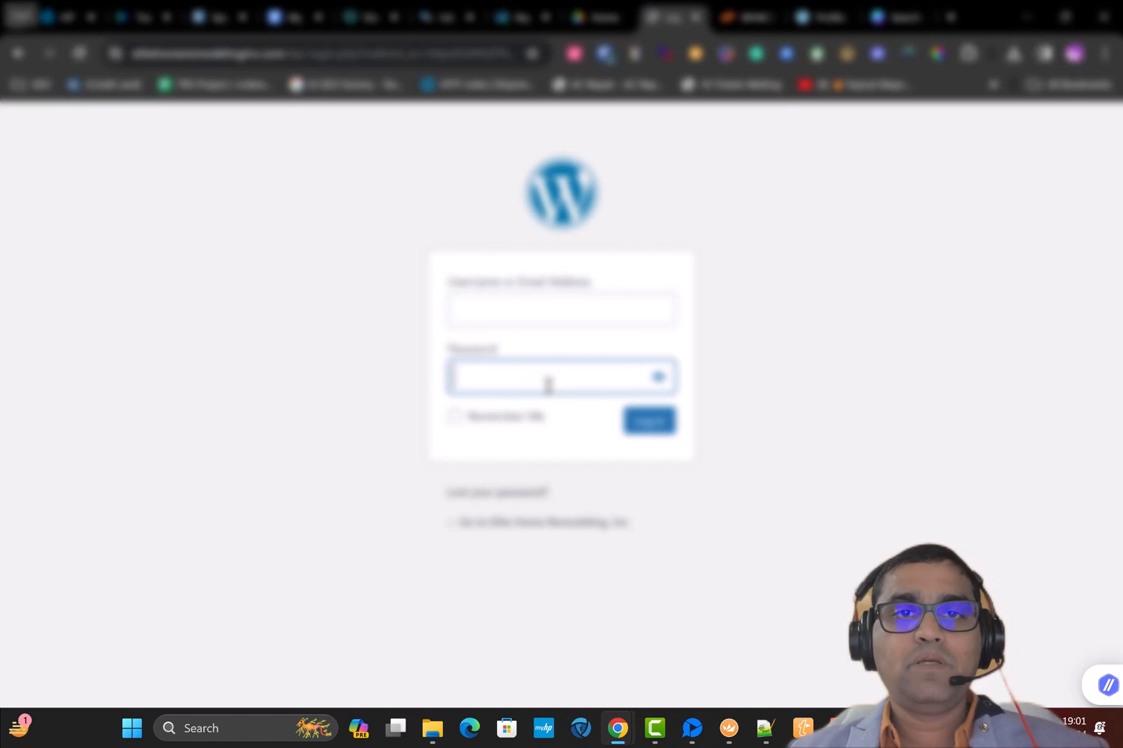
pyautogui.click(534, 305)
pyautogui.click(523, 374)
pyautogui.click(542, 319)
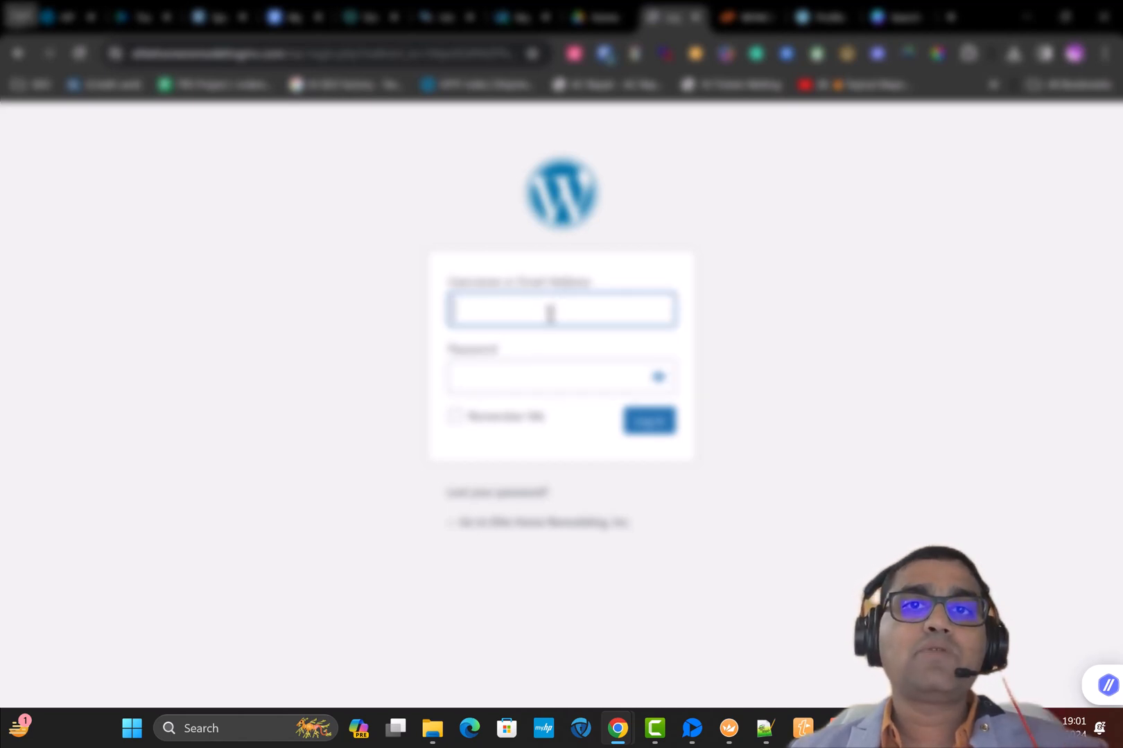
pyautogui.click(525, 365)
pyautogui.click(533, 319)
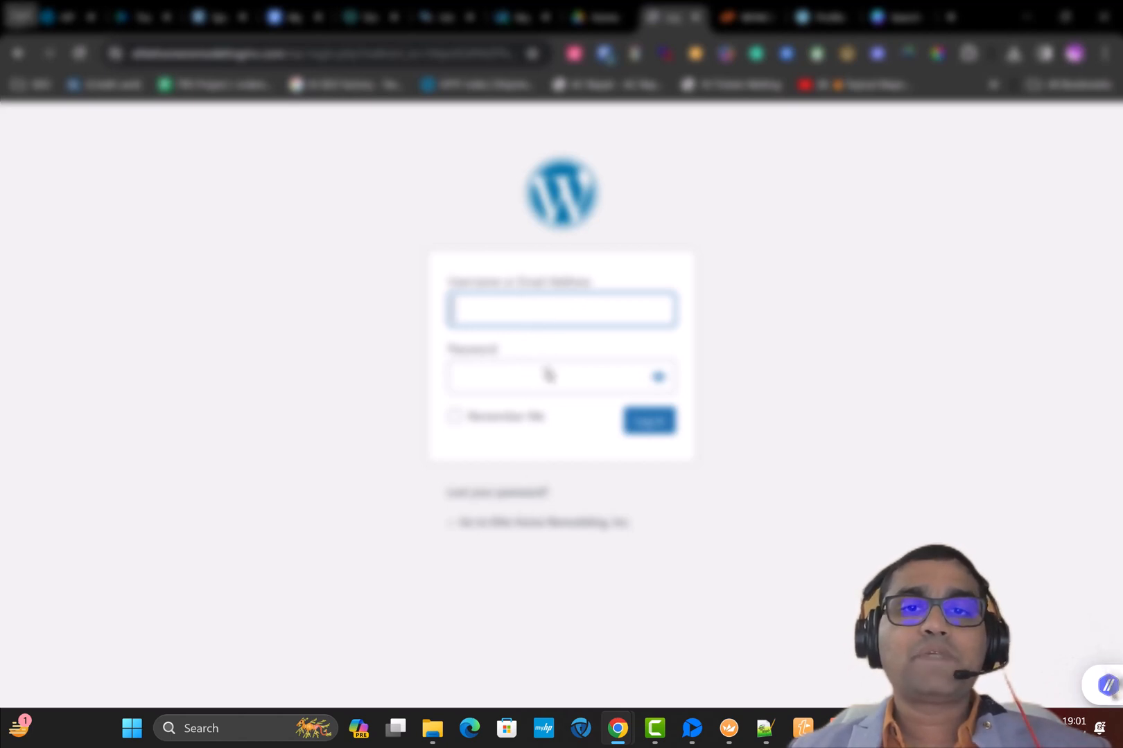
pyautogui.click(546, 374)
pyautogui.click(553, 319)
pyautogui.click(554, 369)
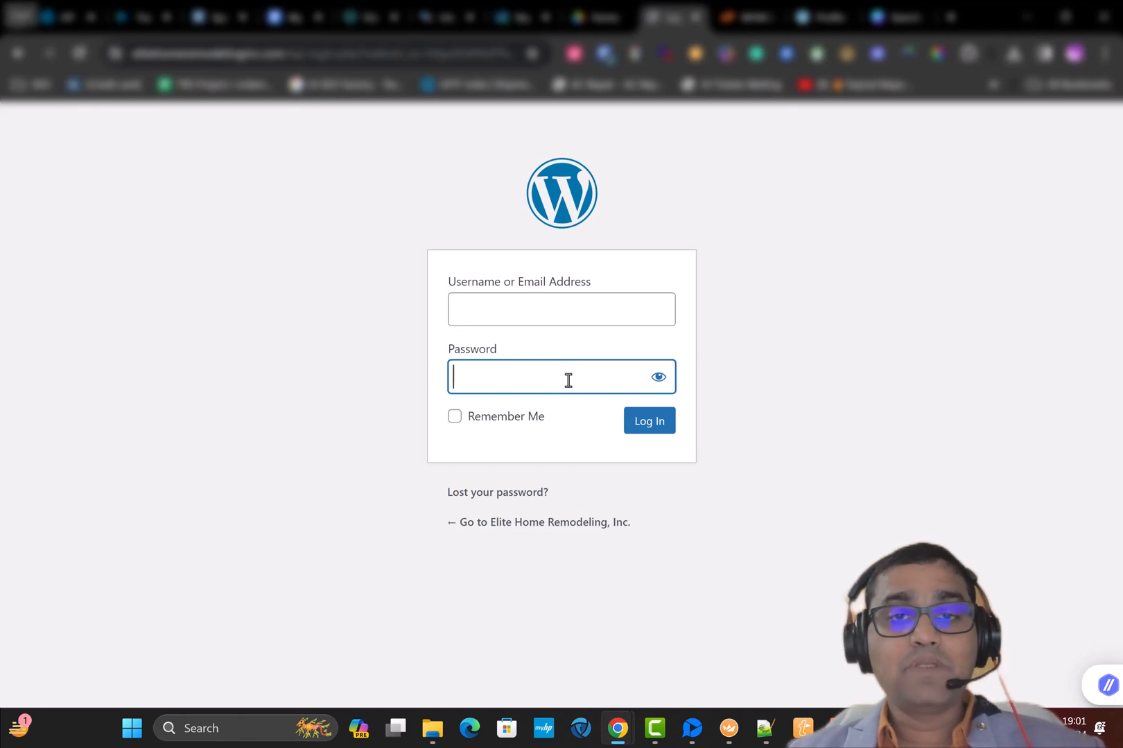
pyautogui.click(714, 336)
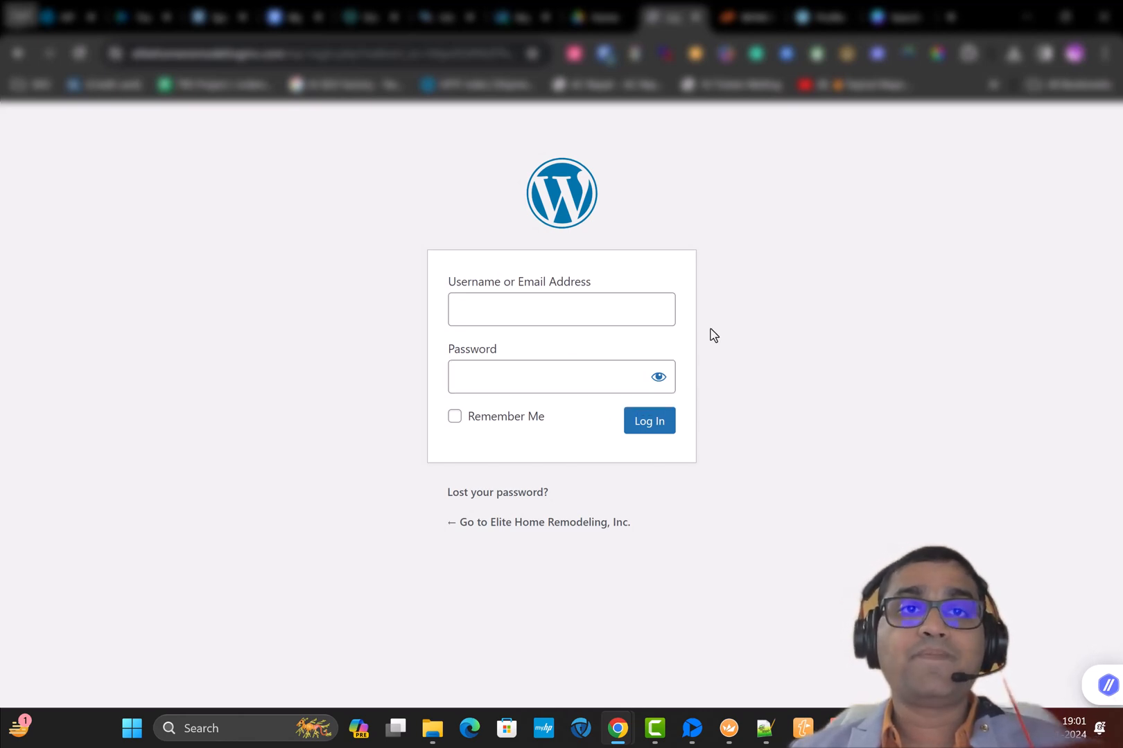